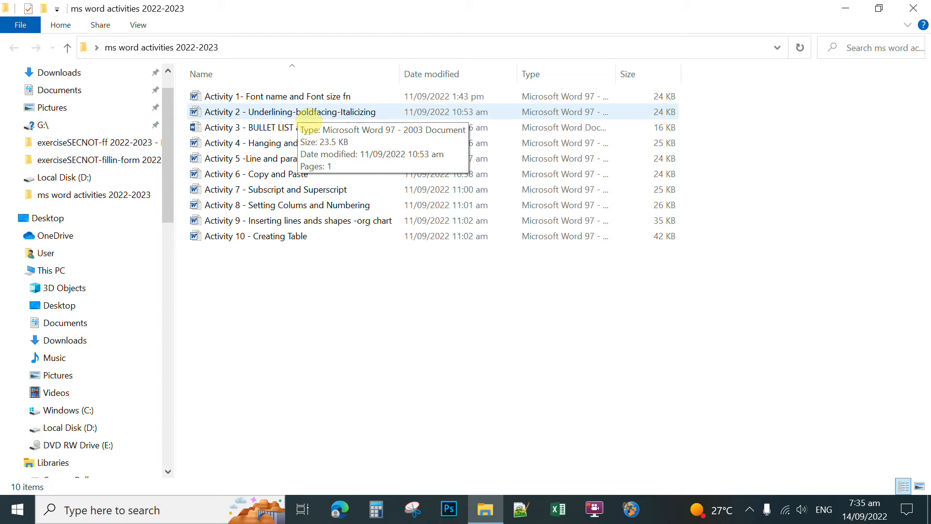
Open the document "Activity 2 - Underlining-boldfacing-Italicizing" from the ms word activities 2022-2023 folder
{"action": "left_click", "coordinate": [309, 113]}
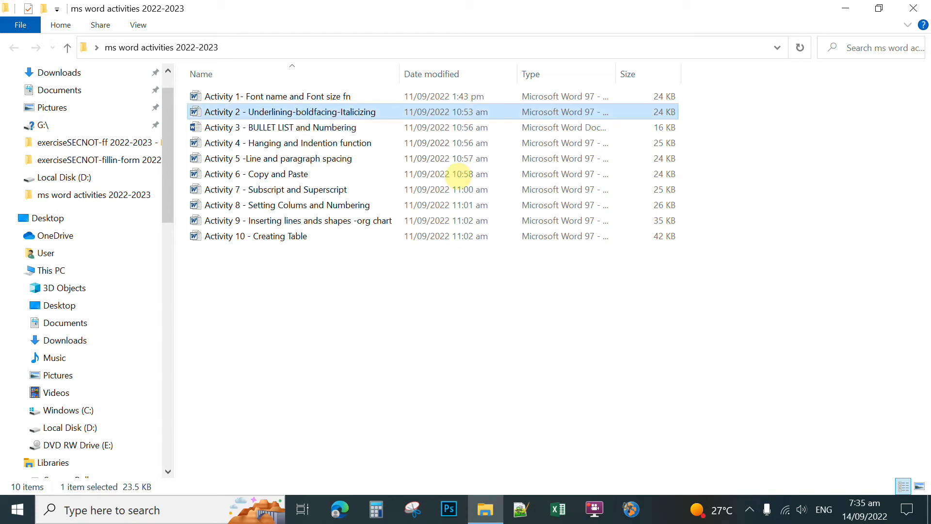
{"action": "key", "text": "Return"}
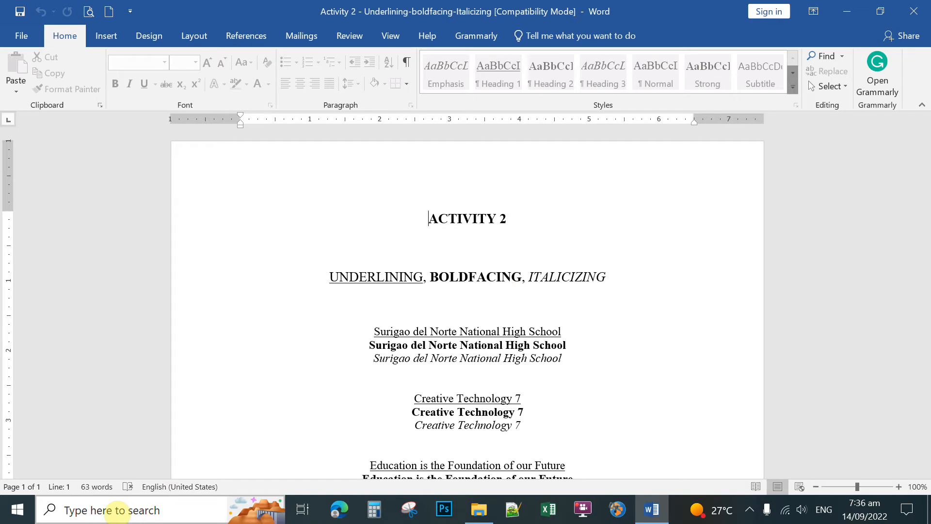
Launch another Word window and create a new blank document
{"action": "left_click", "coordinate": [119, 510]}
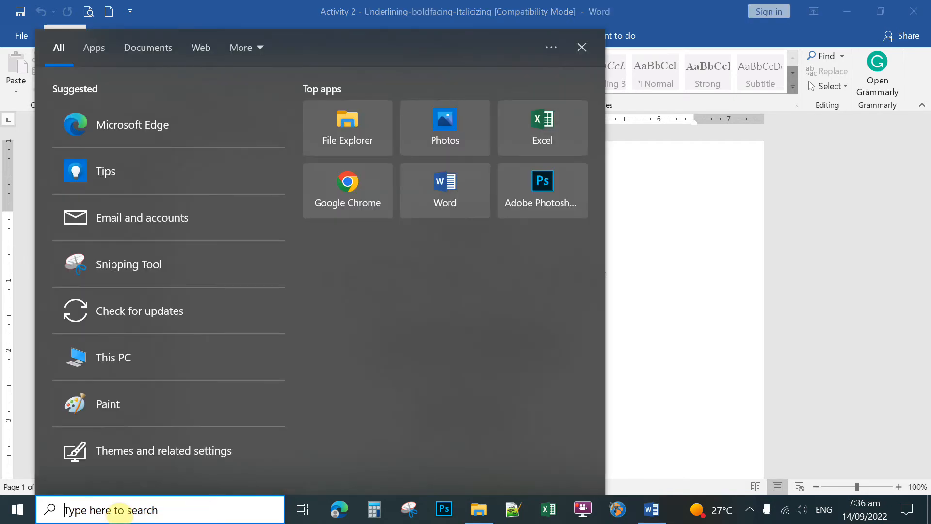
{"action": "type", "text": "word"}
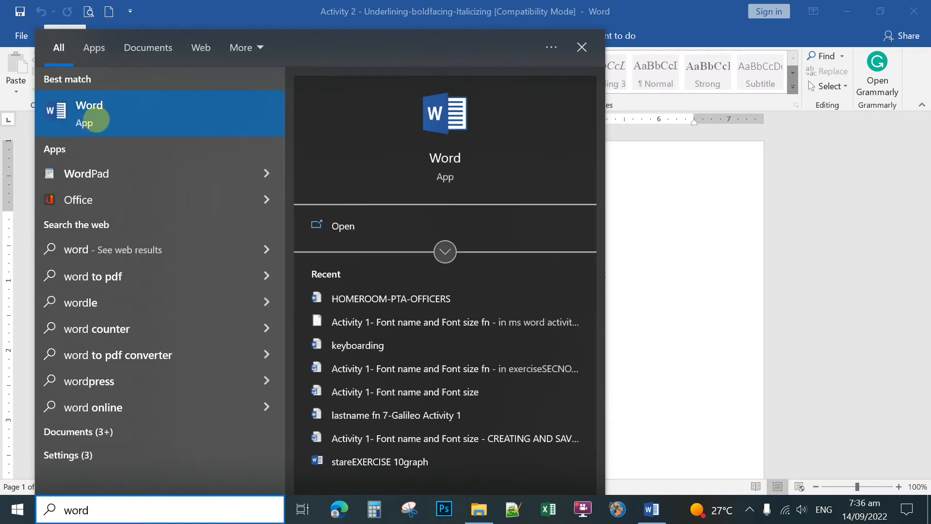
{"action": "left_click", "coordinate": [93, 120]}
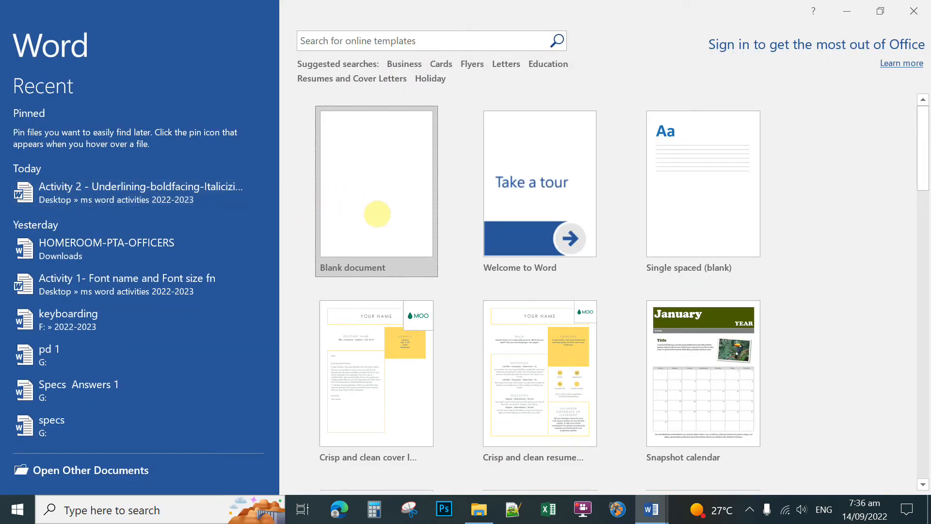
{"action": "left_click", "coordinate": [380, 197]}
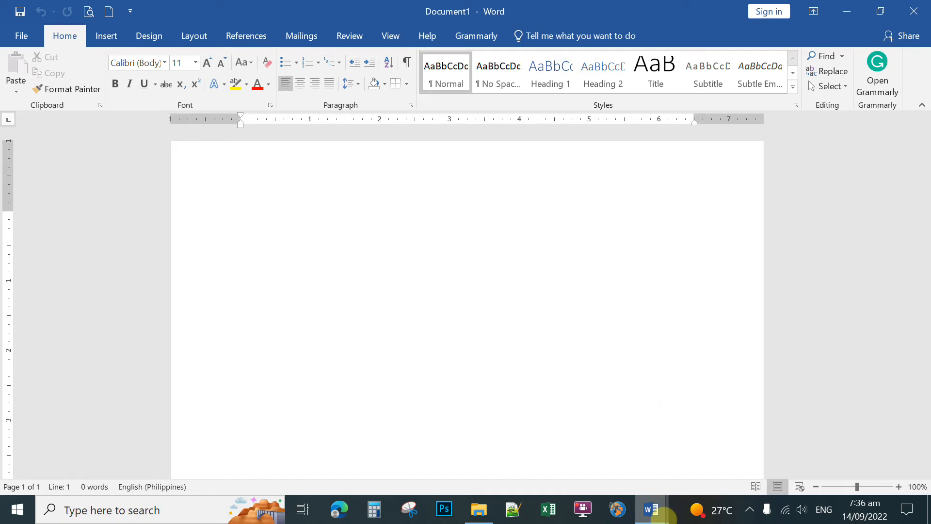
Arrange the blank document on the left half of the screen and the Activity 2 document beside it on the right half
{"action": "mouse_move", "coordinate": [664, 517]}
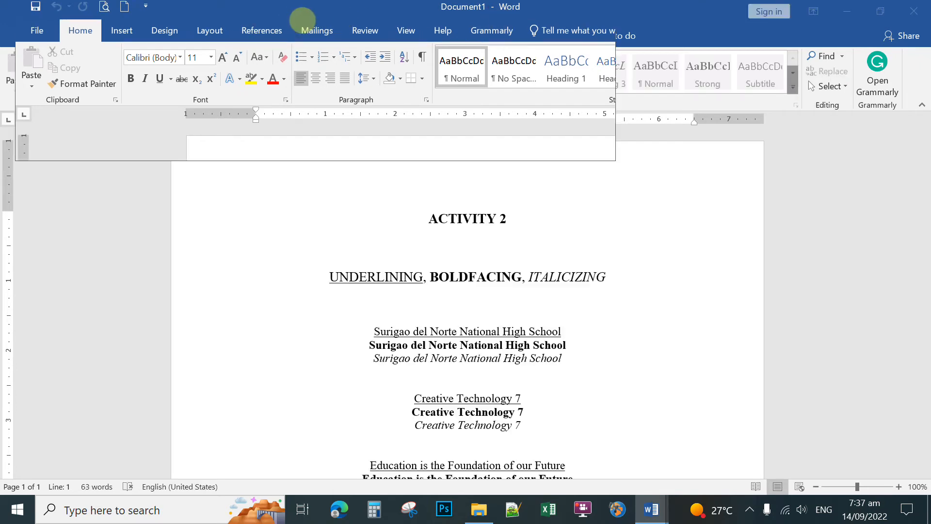
{"action": "left_click_drag", "start_coordinate": [303, 19], "coordinate": [11, 224]}
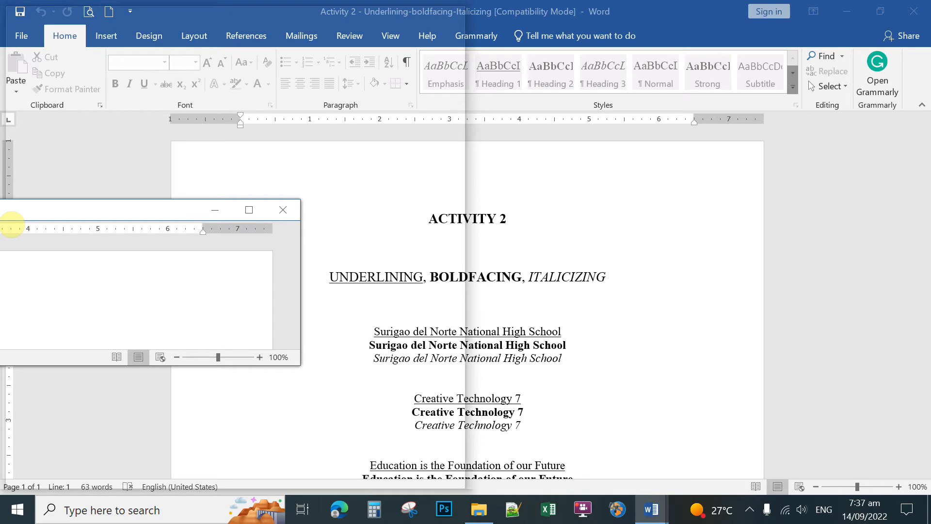
{"action": "left_click_drag", "start_coordinate": [12, 224], "coordinate": [6, 320]}
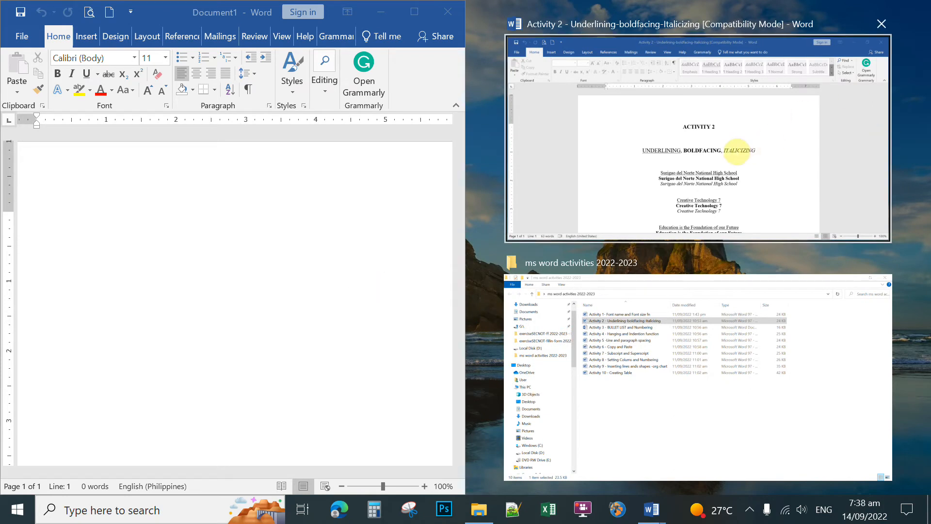
{"action": "left_click", "coordinate": [716, 149]}
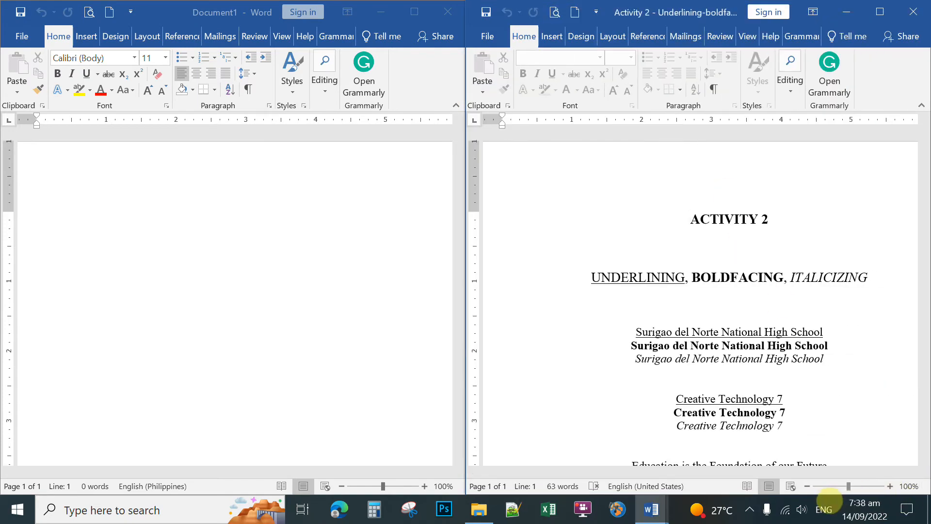
Reduce the zoom of the Activity 2 reference document to 70%
{"action": "left_click", "coordinate": [807, 486]}
{"action": "left_click", "coordinate": [807, 486]}
{"action": "left_click", "coordinate": [807, 486]}
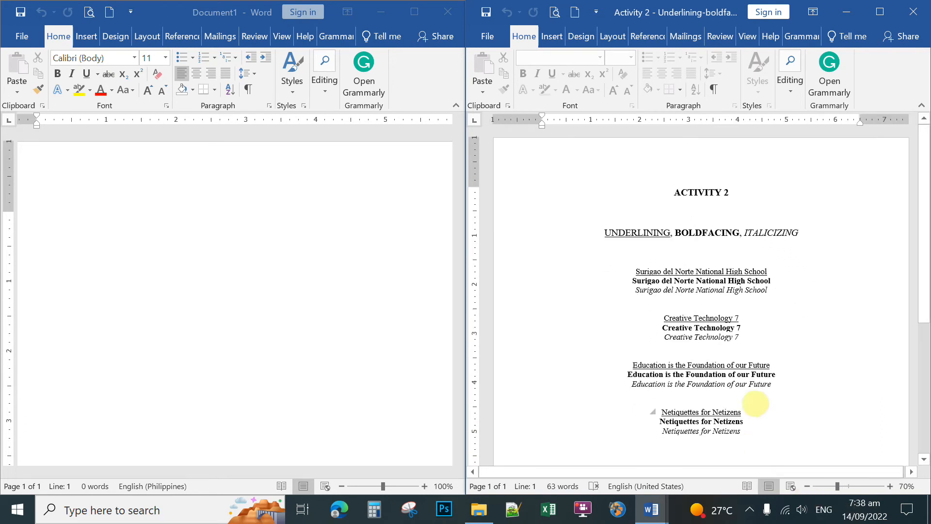
{"action": "left_click_drag", "start_coordinate": [928, 257], "coordinate": [902, 200]}
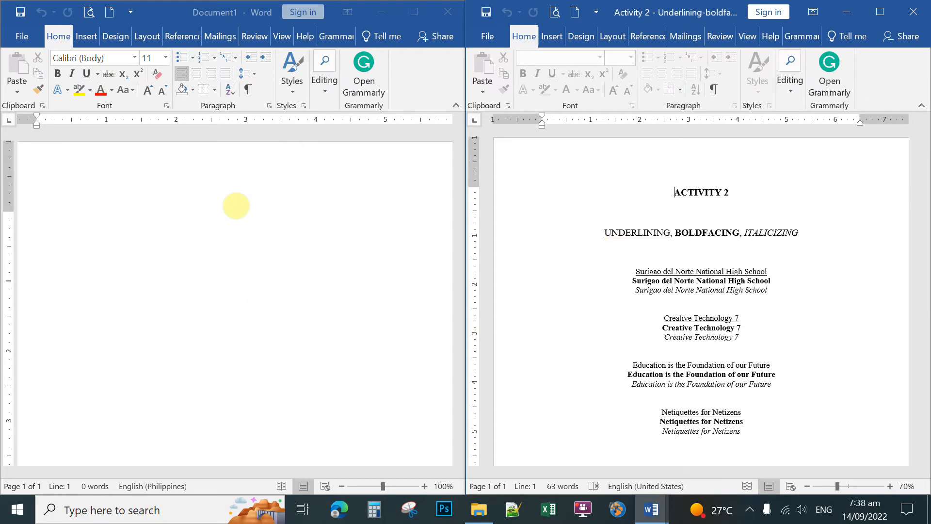
Reduce the zoom of the blank document to 50%
{"action": "left_click", "coordinate": [236, 205]}
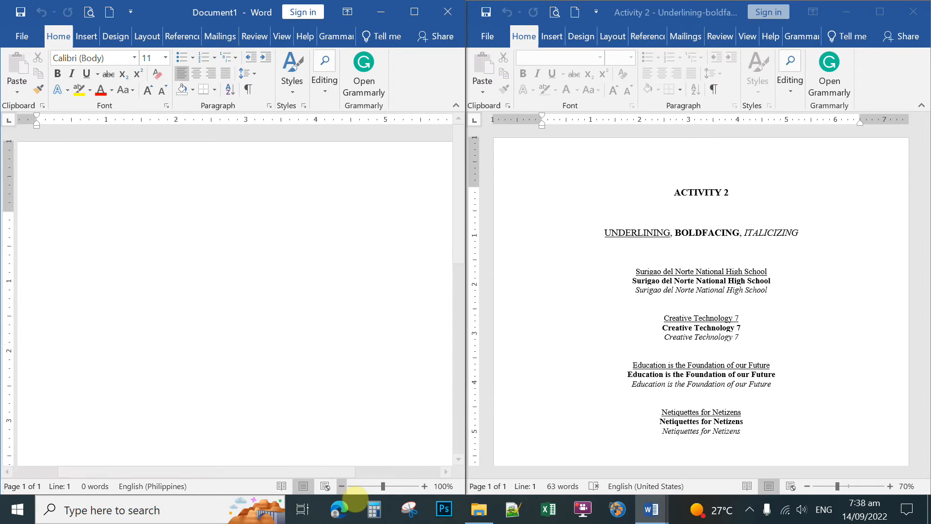
{"action": "left_click", "coordinate": [342, 486]}
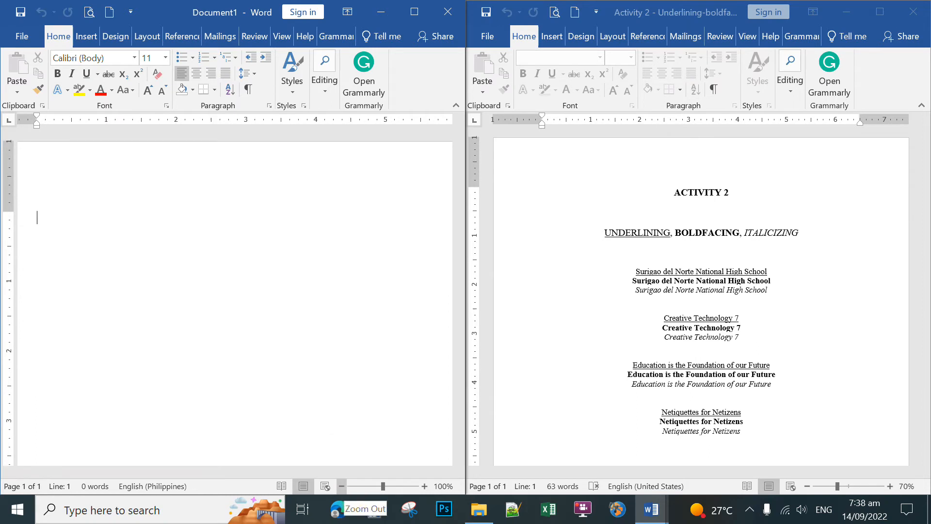
{"action": "left_click", "coordinate": [342, 486]}
{"action": "left_click", "coordinate": [342, 486]}
{"action": "left_click", "coordinate": [342, 486]}
{"action": "left_click", "coordinate": [342, 486]}
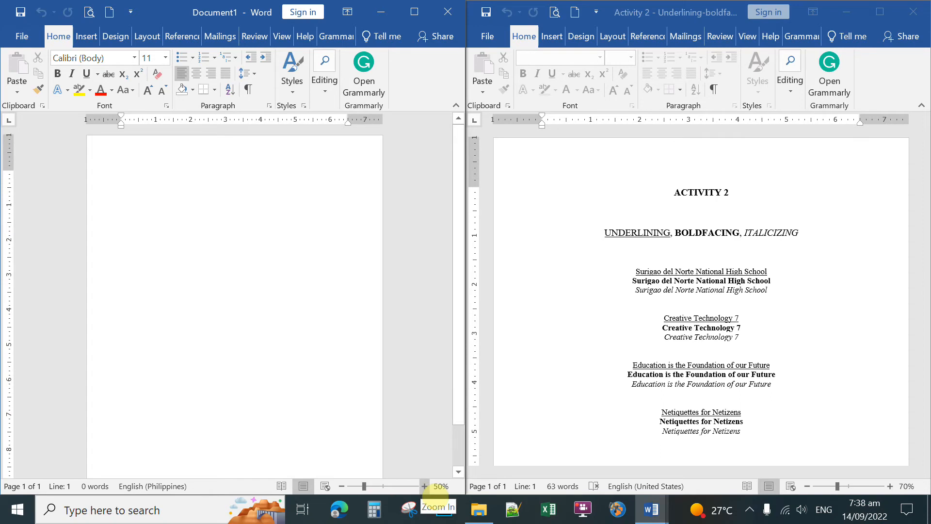
{"action": "left_click", "coordinate": [425, 486]}
{"action": "left_click", "coordinate": [424, 486]}
{"action": "left_click", "coordinate": [425, 486]}
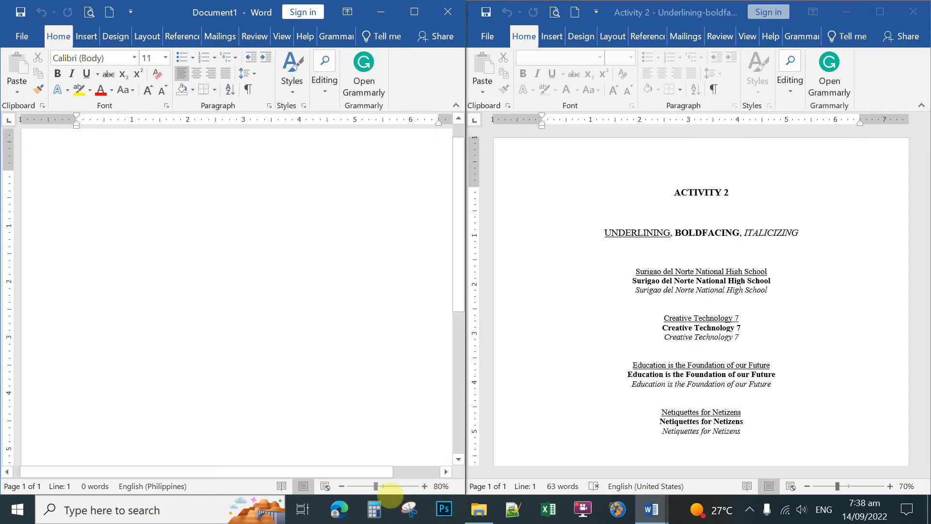
{"action": "left_click", "coordinate": [342, 486]}
{"action": "left_click", "coordinate": [342, 486]}
{"action": "left_click", "coordinate": [342, 486]}
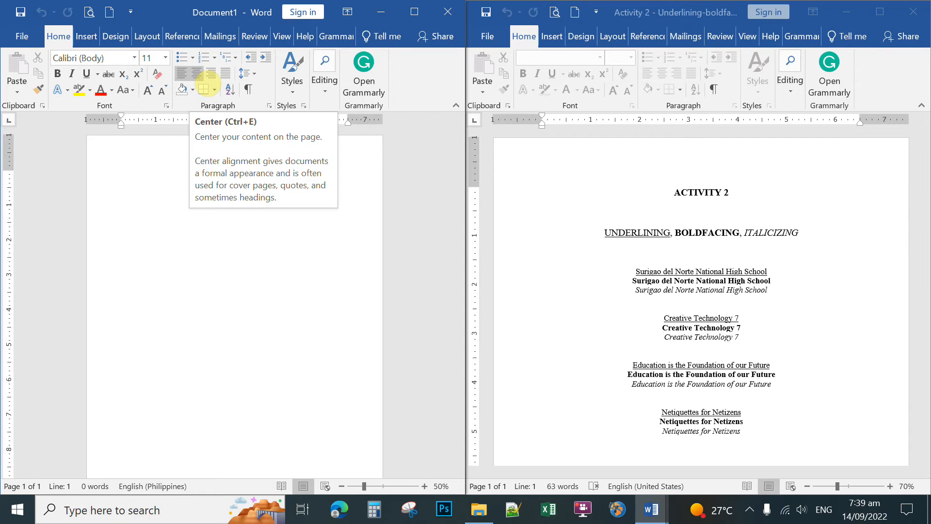
Format the blank document's first line as centered Times New Roman text at size 12
{"action": "key", "text": "ctrl+e"}
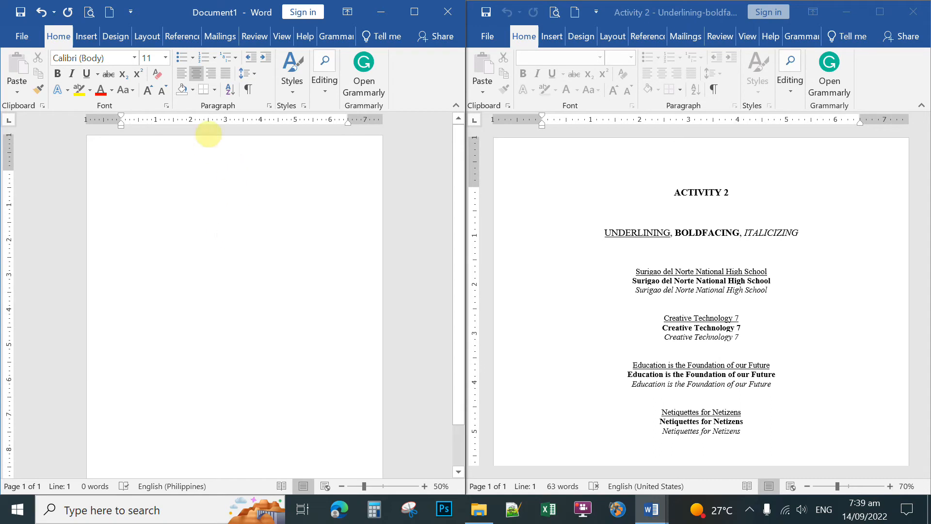
{"action": "left_click", "coordinate": [165, 58]}
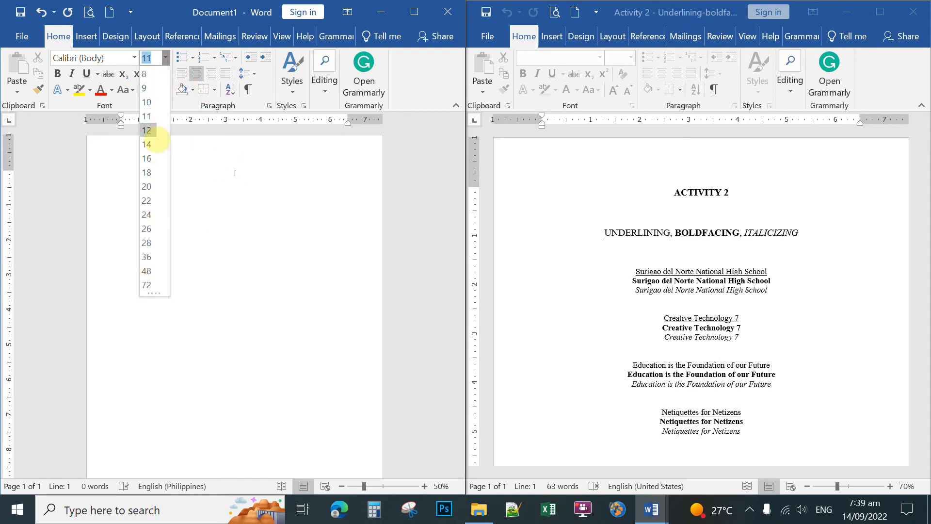
{"action": "left_click", "coordinate": [217, 190]}
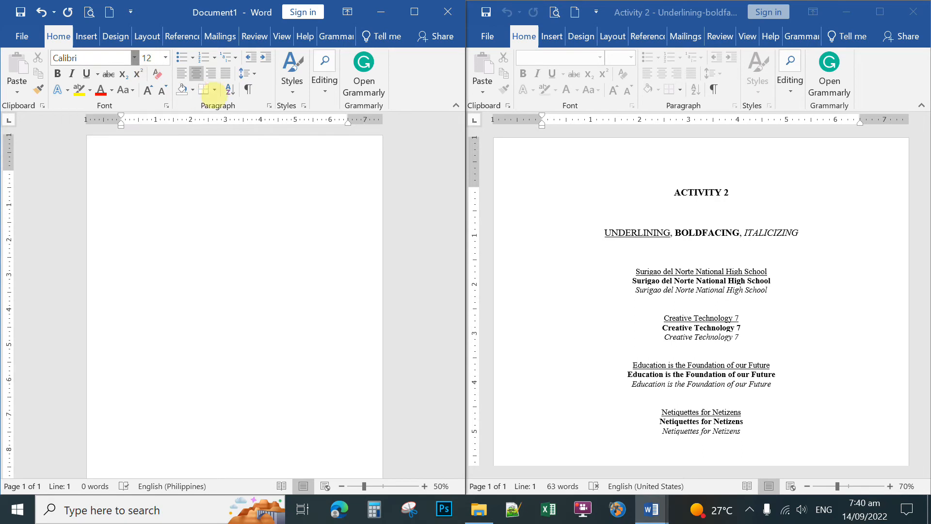
{"action": "key", "text": "ctrl+shift+f"}
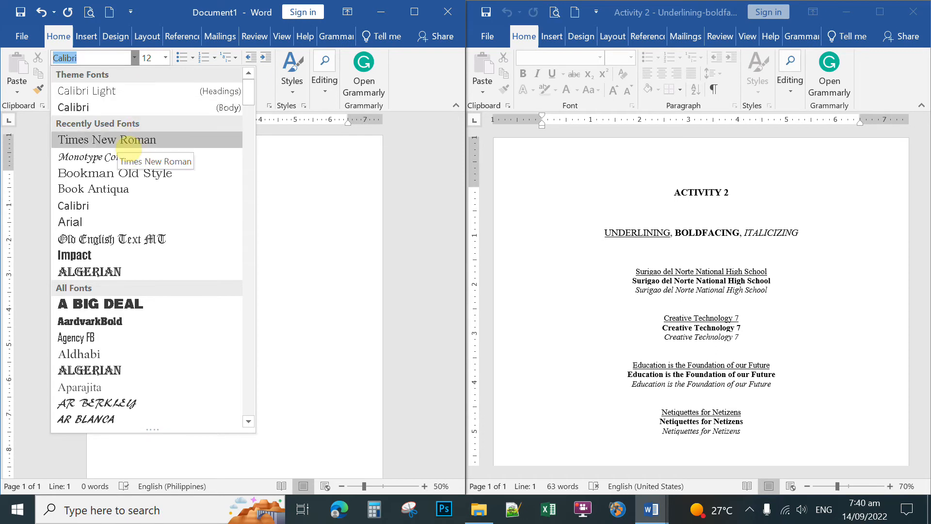
{"action": "left_click", "coordinate": [132, 140]}
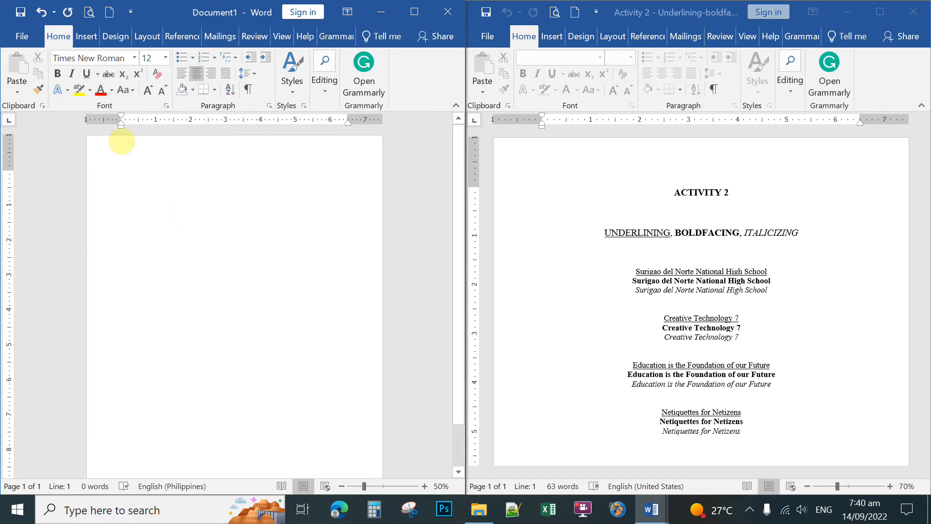
Enter the font name Times New Roman again for the blank document's first line
{"action": "left_click", "coordinate": [201, 84]}
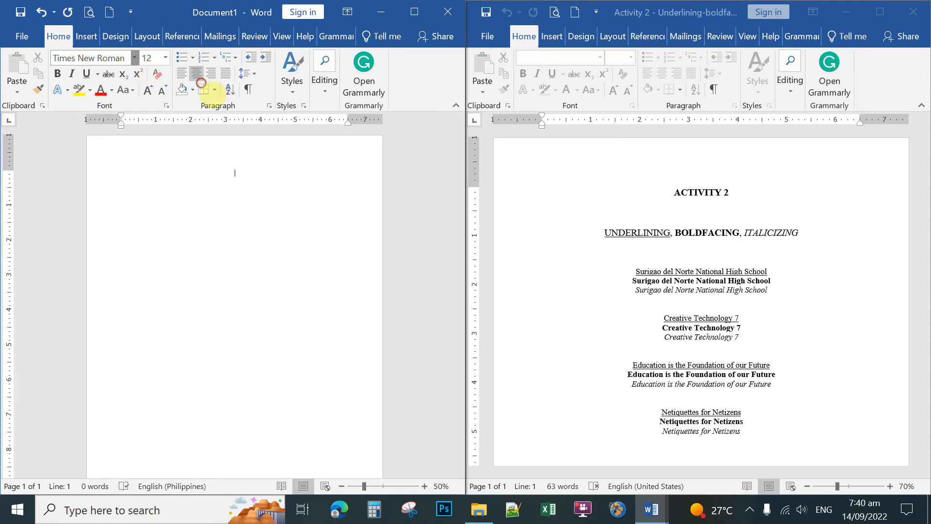
{"action": "key", "text": "alt+h"}
{"action": "key", "text": "f"}
{"action": "key", "text": "f"}
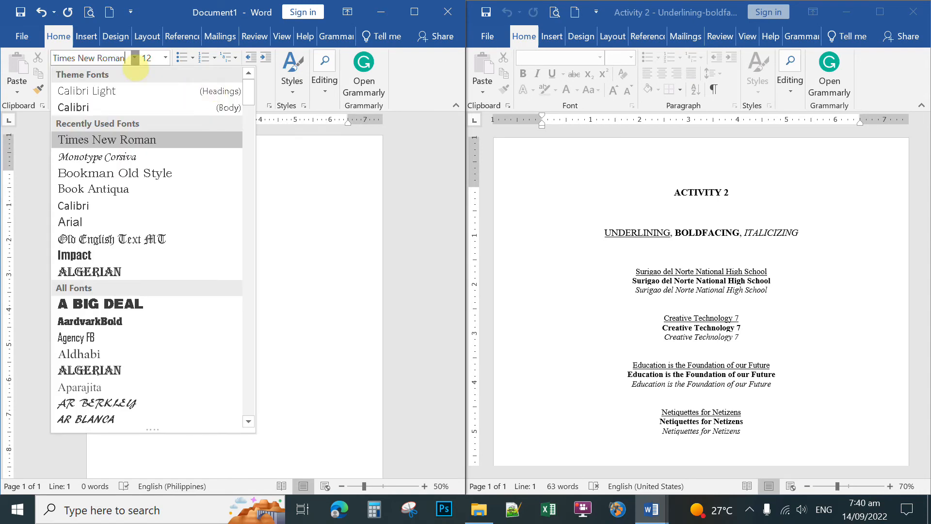
{"action": "left_click", "coordinate": [63, 57]}
{"action": "key", "text": "BackSpace"}
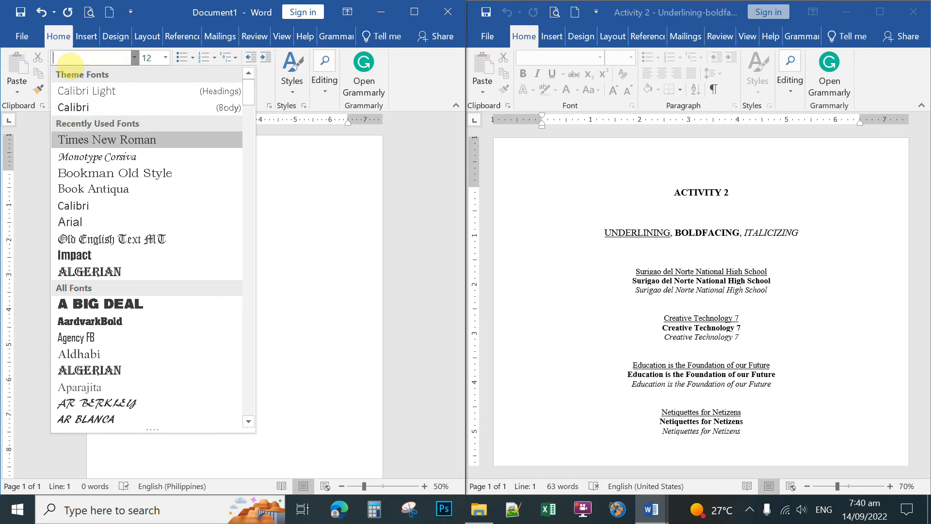
{"action": "type", "text": "Times New Roman"}
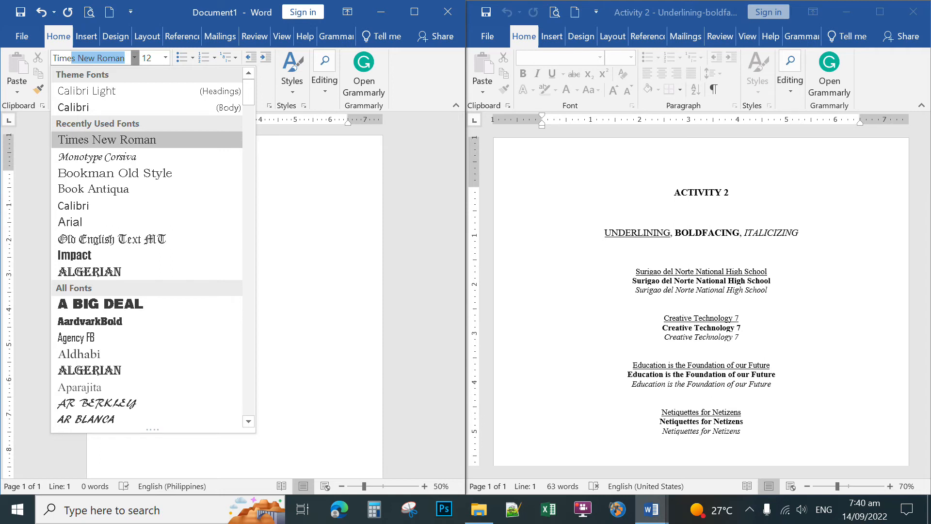
{"action": "key", "text": "Return"}
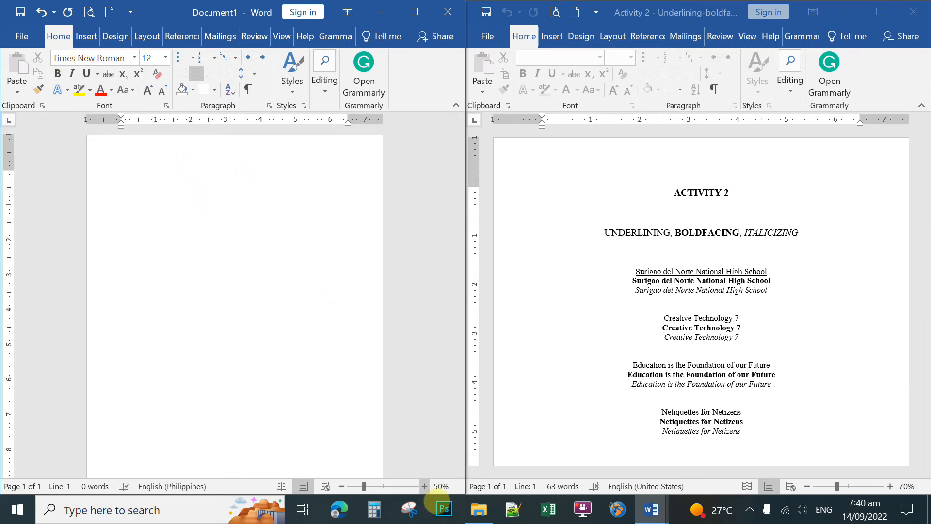
Enter the heading "ACTIVITY 2" on the first line of the blank document
{"action": "left_click", "coordinate": [425, 486]}
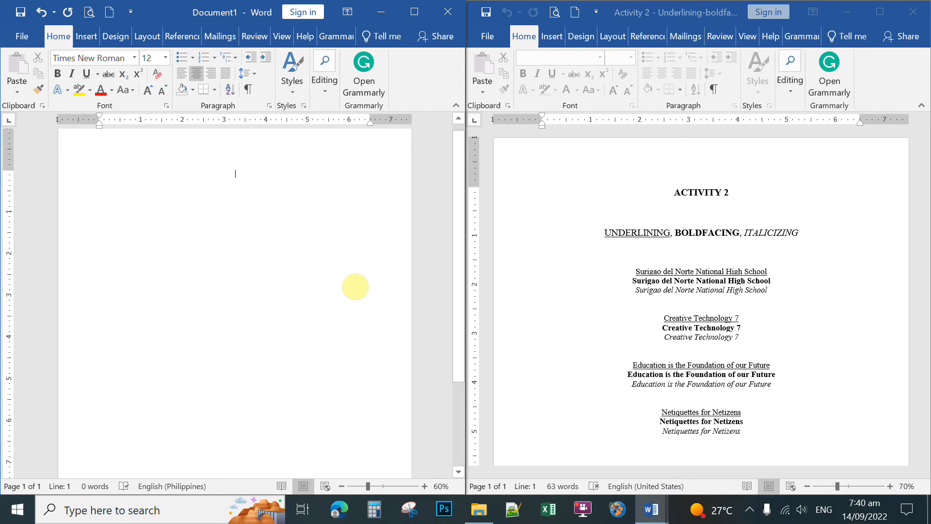
{"action": "type", "text": "ACT"}
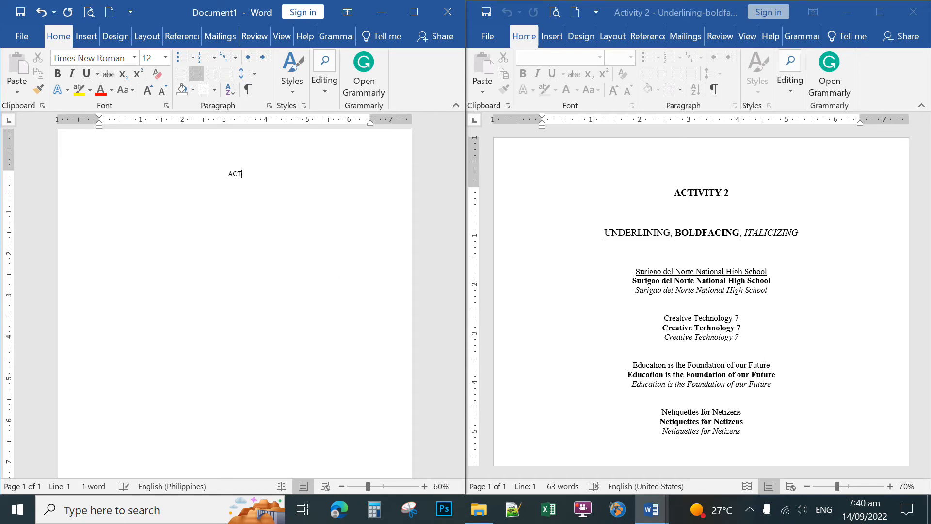
{"action": "type", "text": "IVITY 2"}
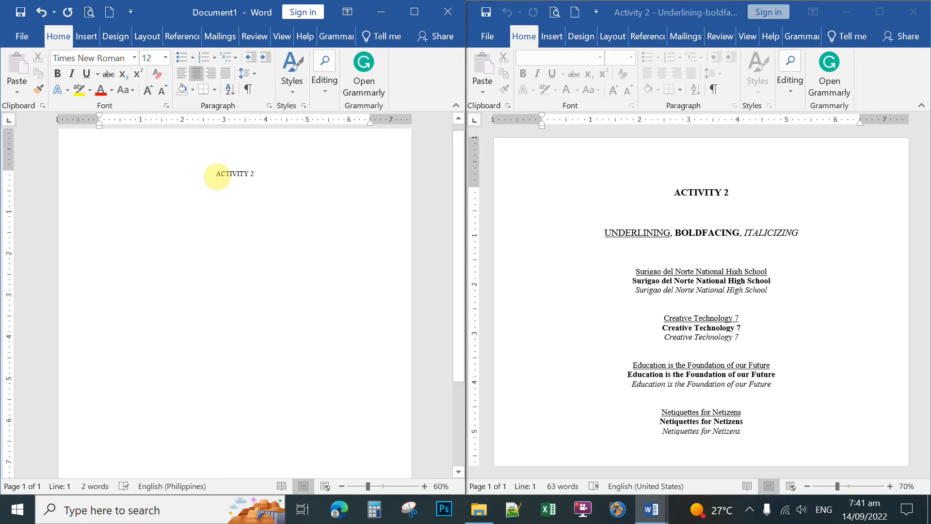
Make the "ACTIVITY 2" heading bold and add blank lines below it
{"action": "left_click_drag", "start_coordinate": [217, 175], "coordinate": [264, 176]}
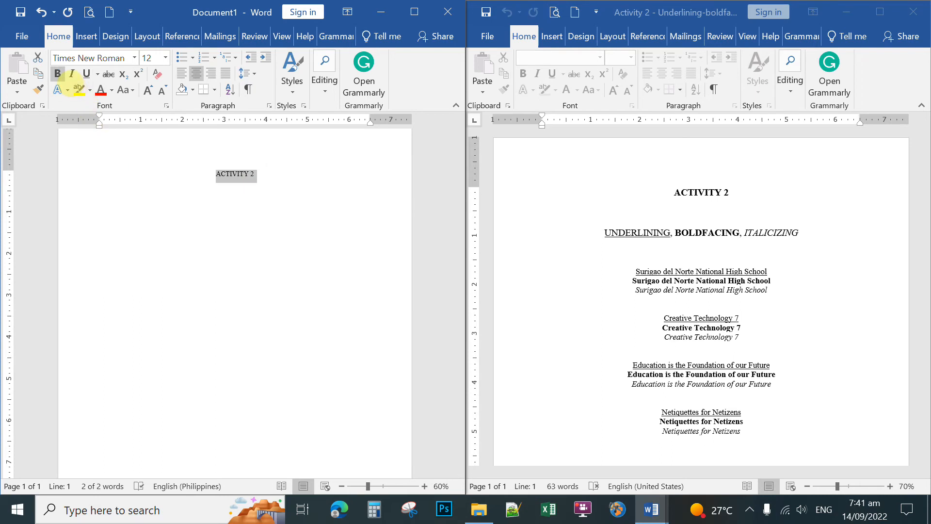
{"action": "key", "text": "ctrl+b"}
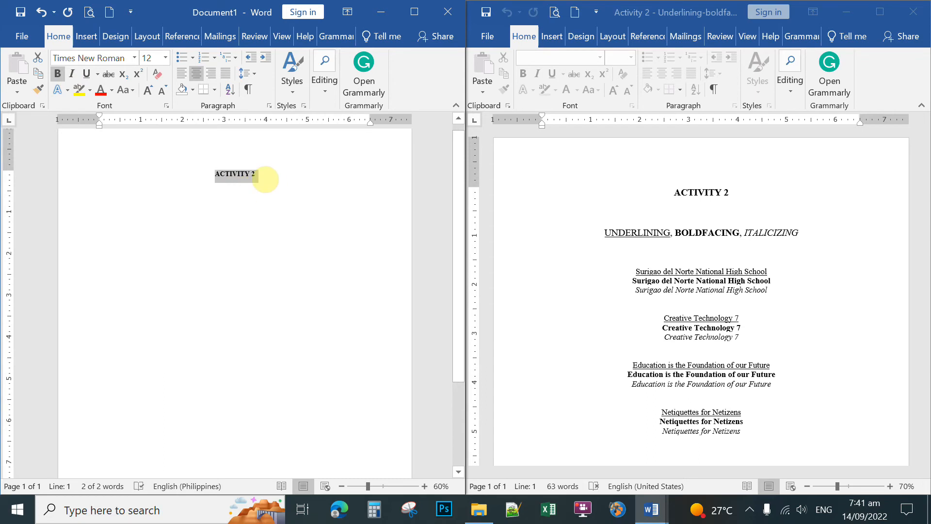
{"action": "left_click", "coordinate": [276, 174]}
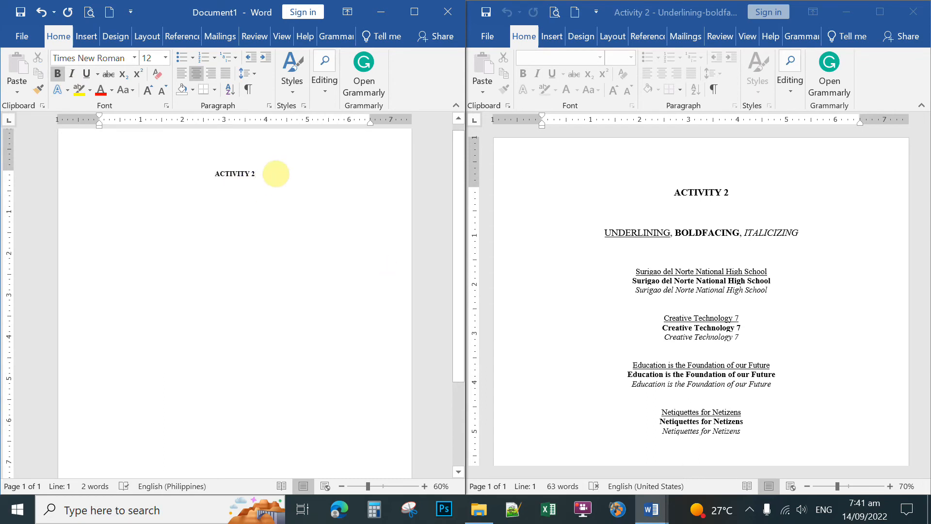
{"action": "key", "text": "Return"}
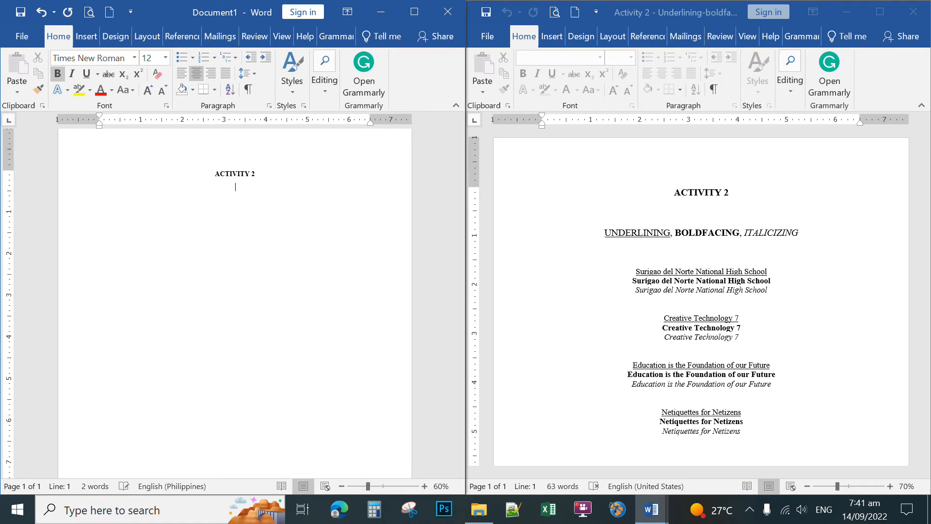
{"action": "key", "text": "Return"}
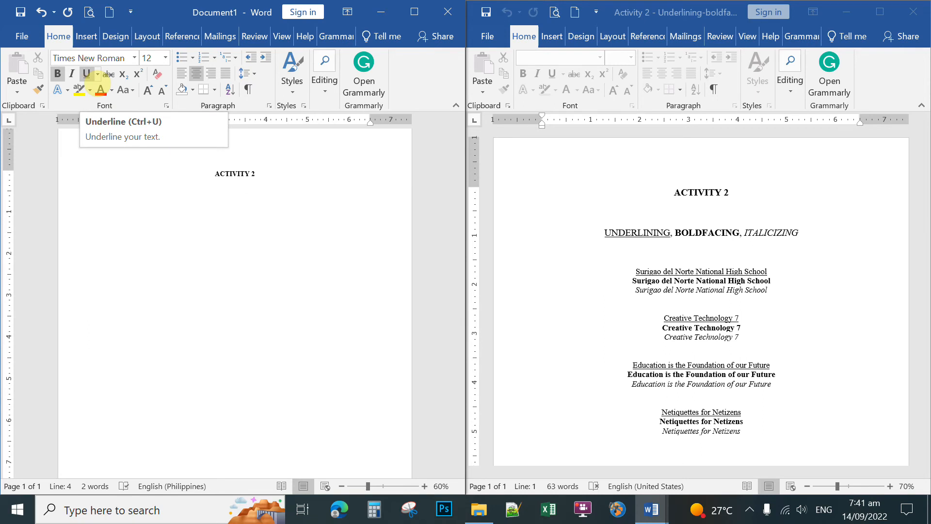
Enter "UNDERLINING," as underlined, non-bold text on the line below the "ACTIVITY 2" heading
{"action": "left_click", "coordinate": [86, 73]}
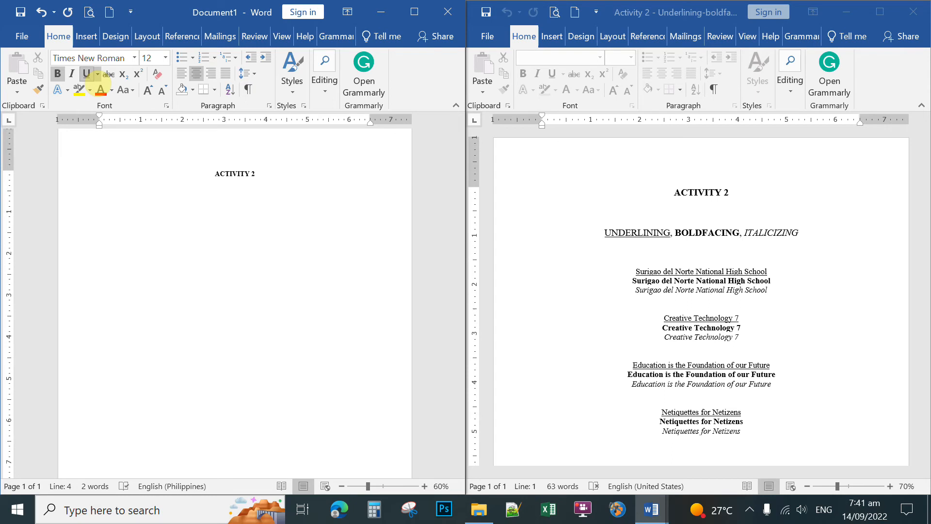
{"action": "type", "text": "UNDERLINING"}
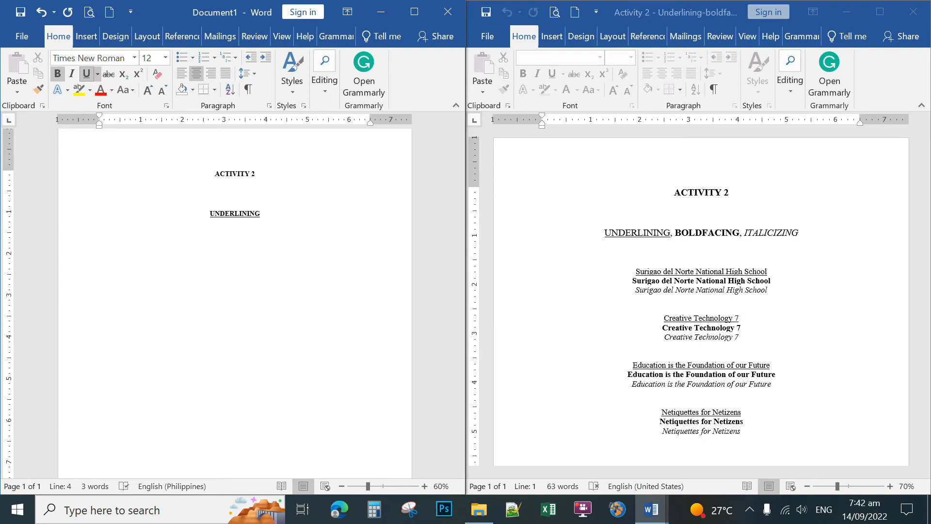
{"action": "left_click_drag", "start_coordinate": [275, 219], "coordinate": [219, 213]}
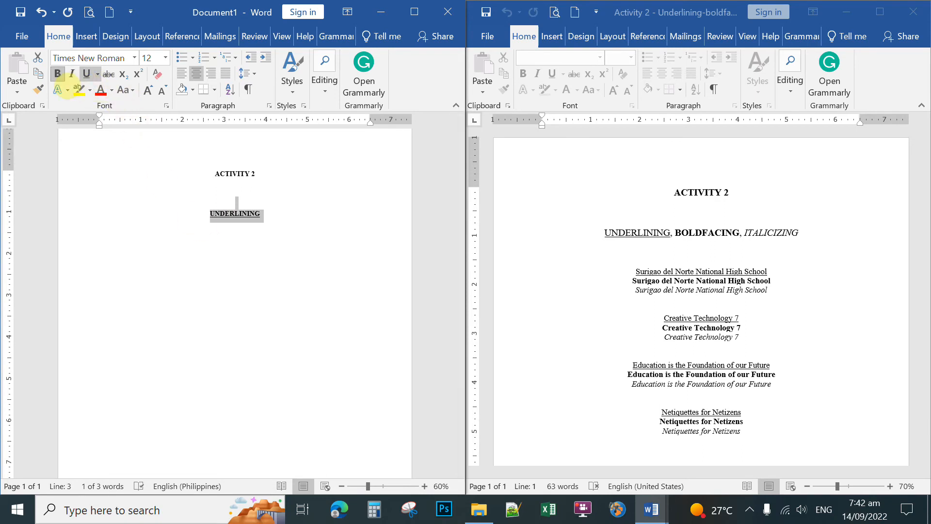
{"action": "left_click", "coordinate": [57, 74]}
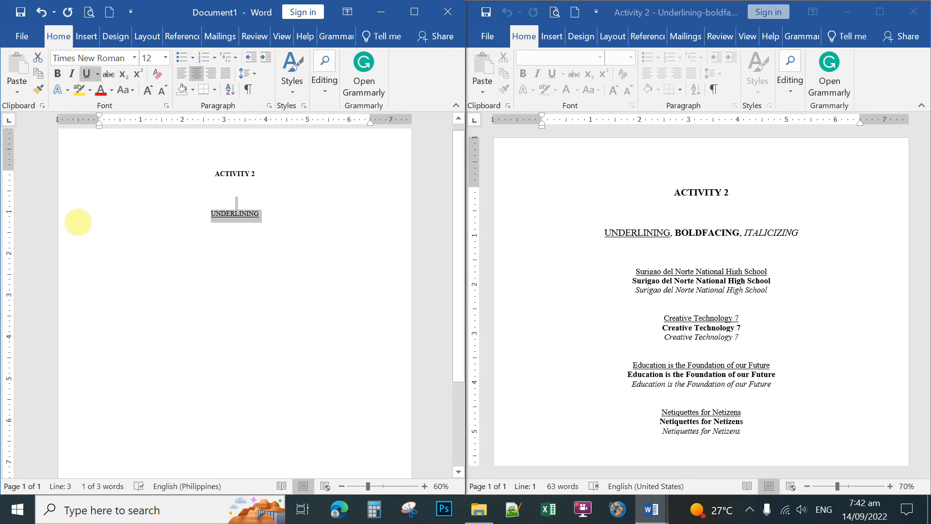
{"action": "left_click", "coordinate": [284, 240]}
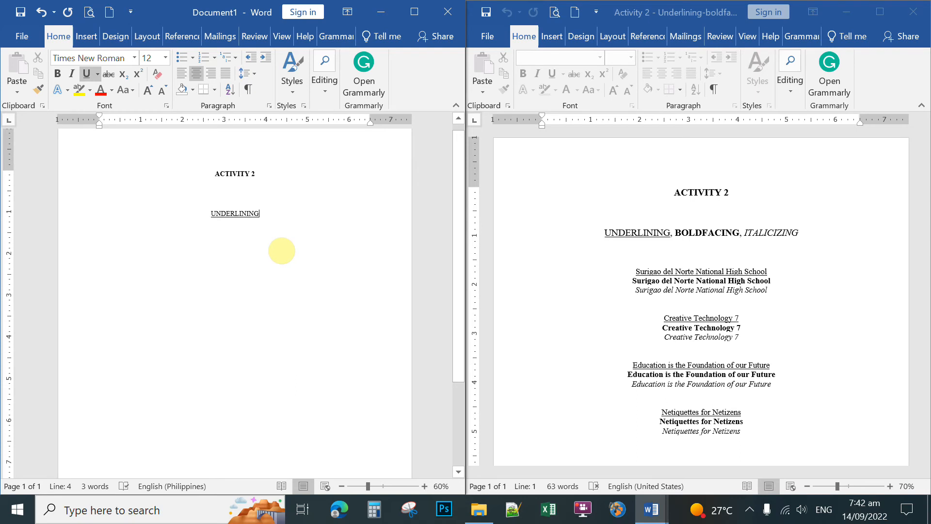
{"action": "type", "text": ","}
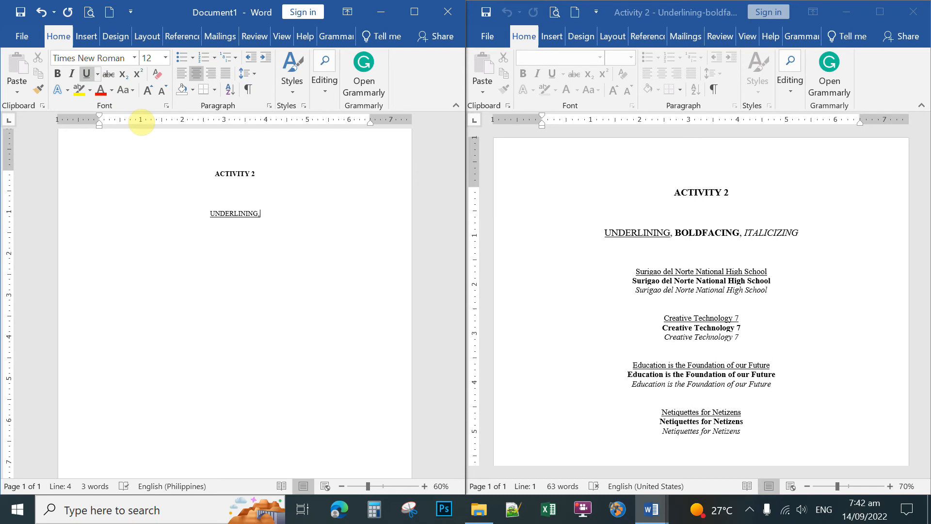
Add "BOLDFACING," in bold without underlining after "UNDERLINING," on the same line
{"action": "key", "text": "ctrl+u"}
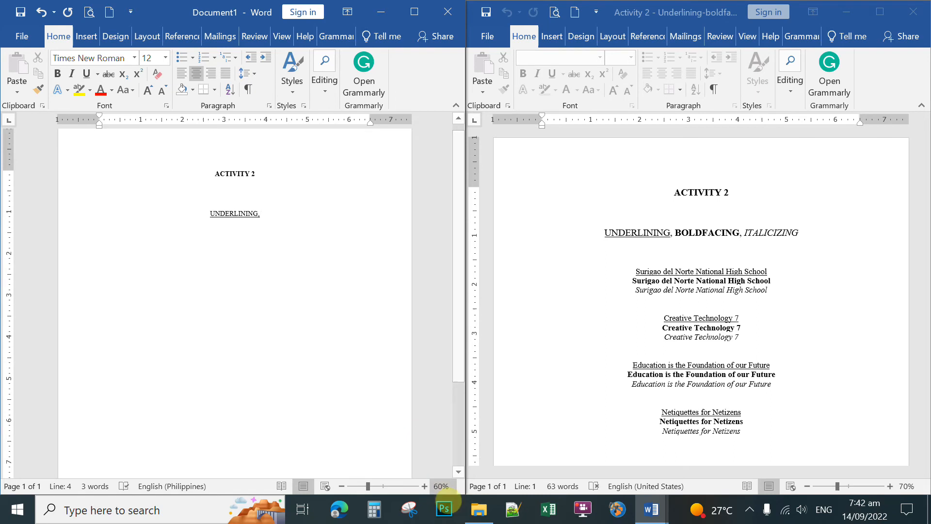
{"action": "left_click", "coordinate": [424, 486]}
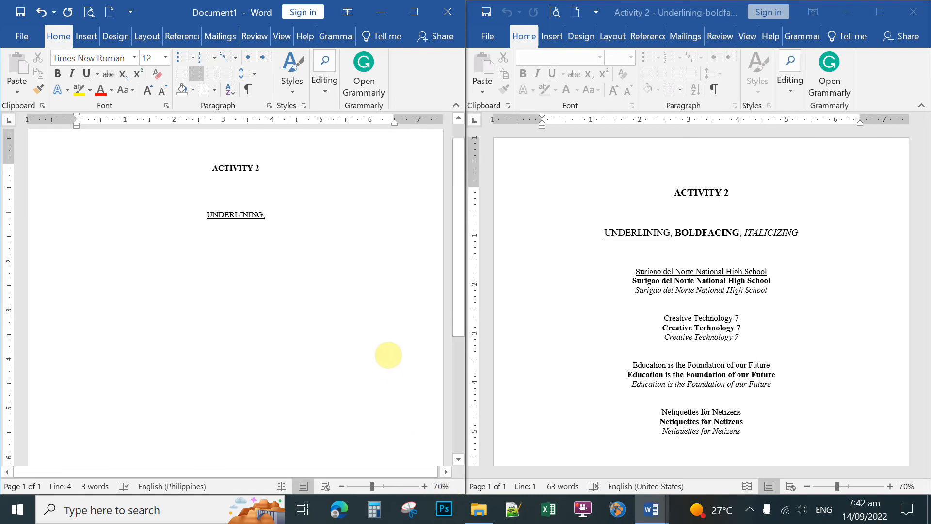
{"action": "type", "text": "BO"}
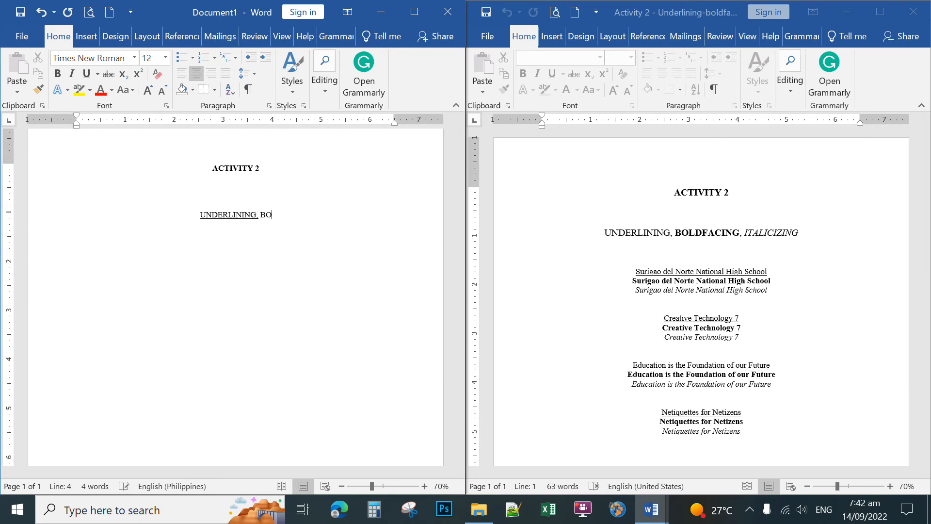
{"action": "type", "text": "LDFA"}
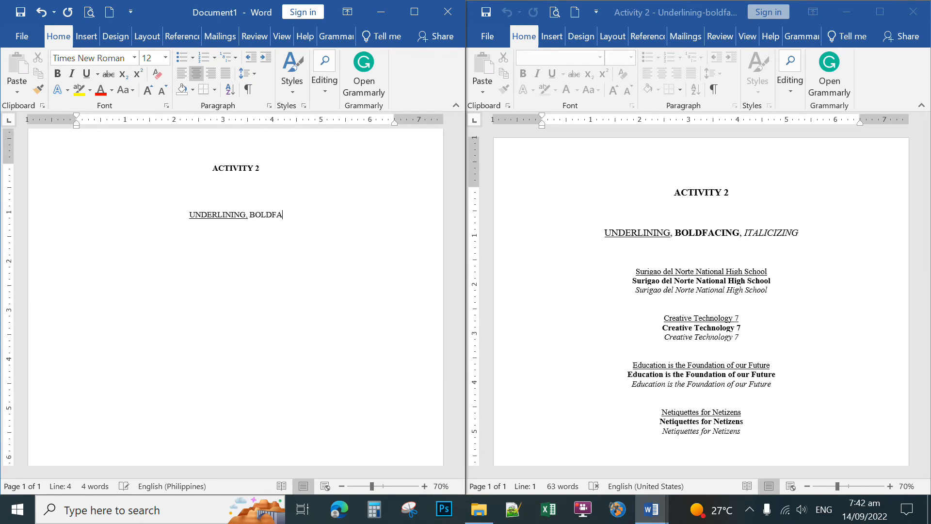
{"action": "type", "text": "CING"}
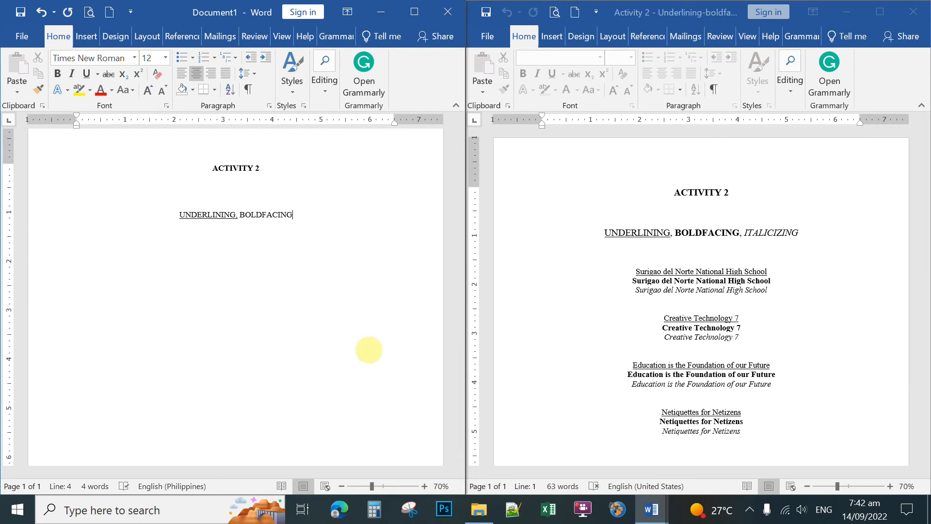
{"action": "left_click_drag", "start_coordinate": [293, 215], "coordinate": [241, 219]}
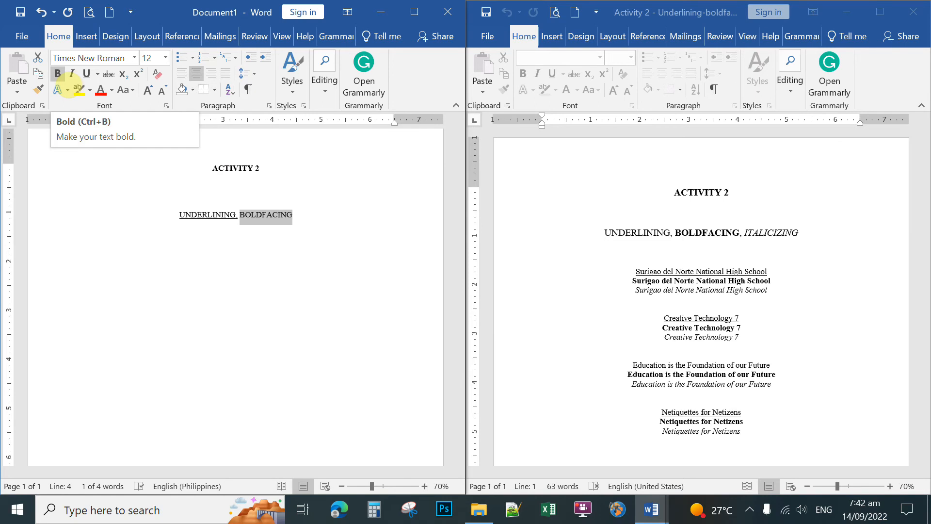
{"action": "left_click", "coordinate": [57, 74]}
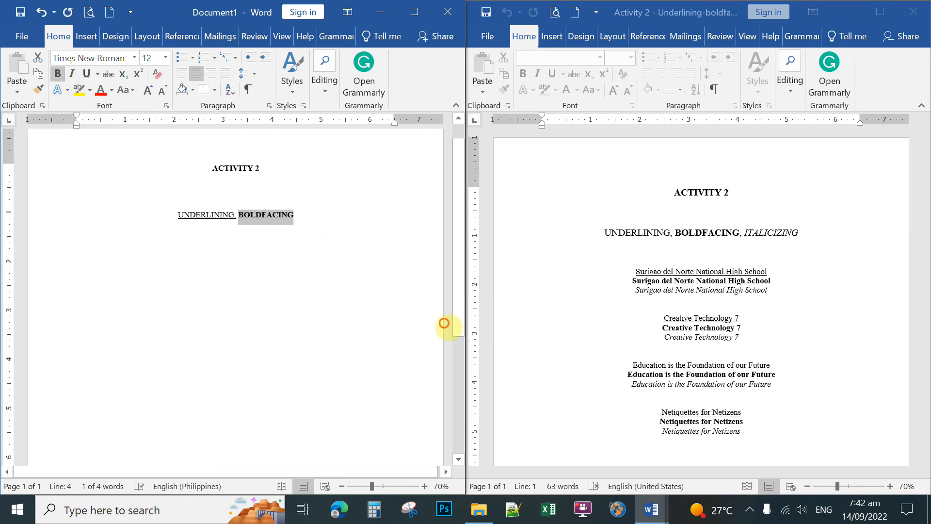
{"action": "left_click", "coordinate": [334, 244]}
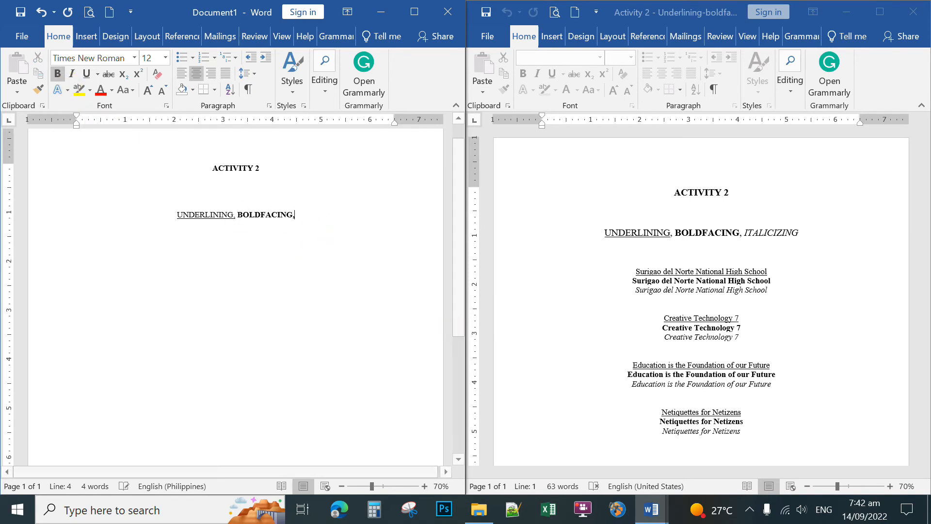
{"action": "type", "text": ","}
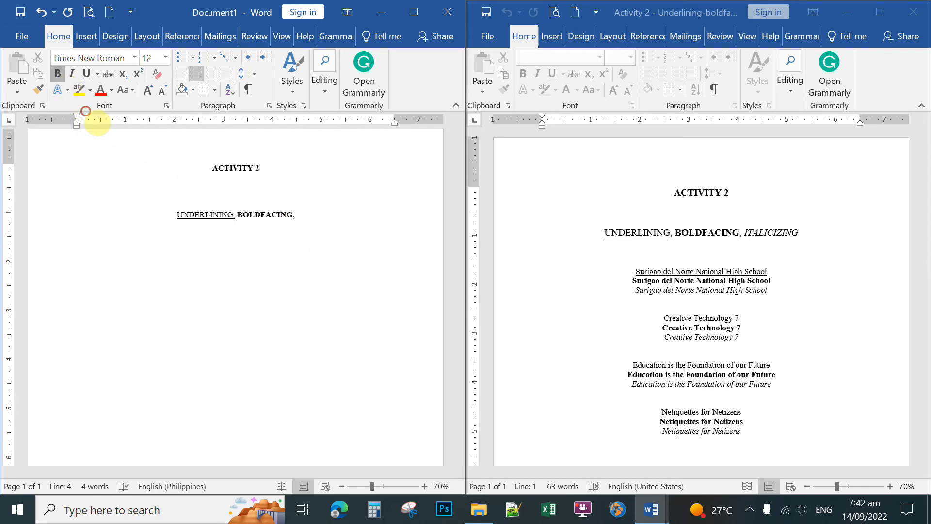
Add "ITALICIZING" in non-bold italics at the end of the subtitle line, followed by blank lines
{"action": "key", "text": "ctrl+b"}
{"action": "key", "text": "ctrl+i"}
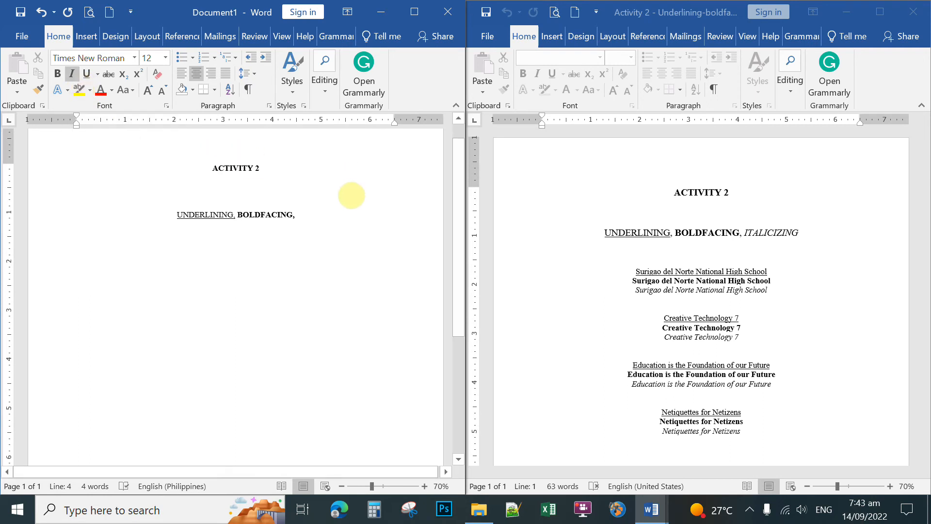
{"action": "type", "text": "ITALI"}
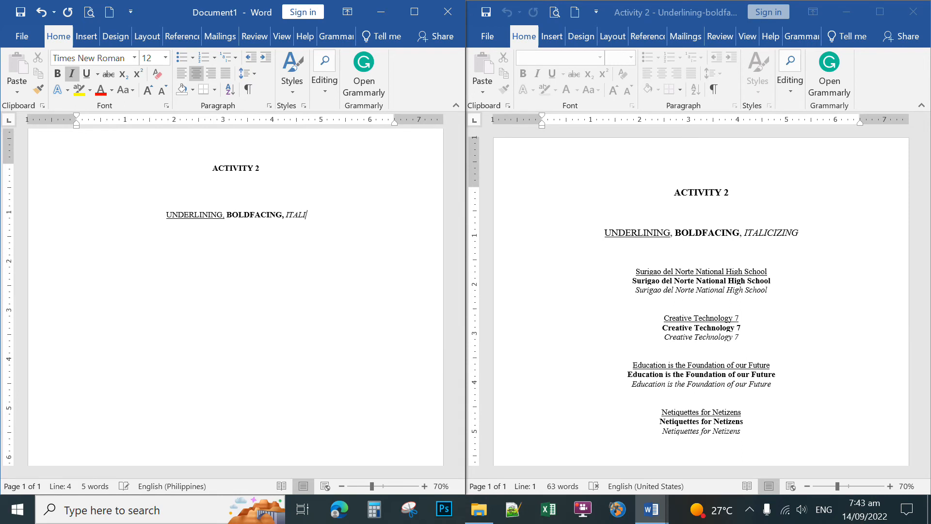
{"action": "type", "text": "CI"}
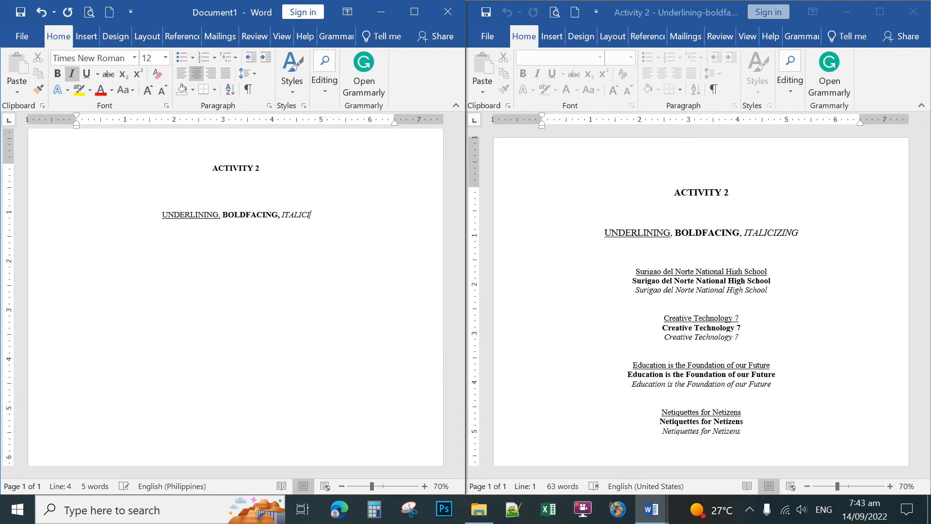
{"action": "type", "text": "ZING"}
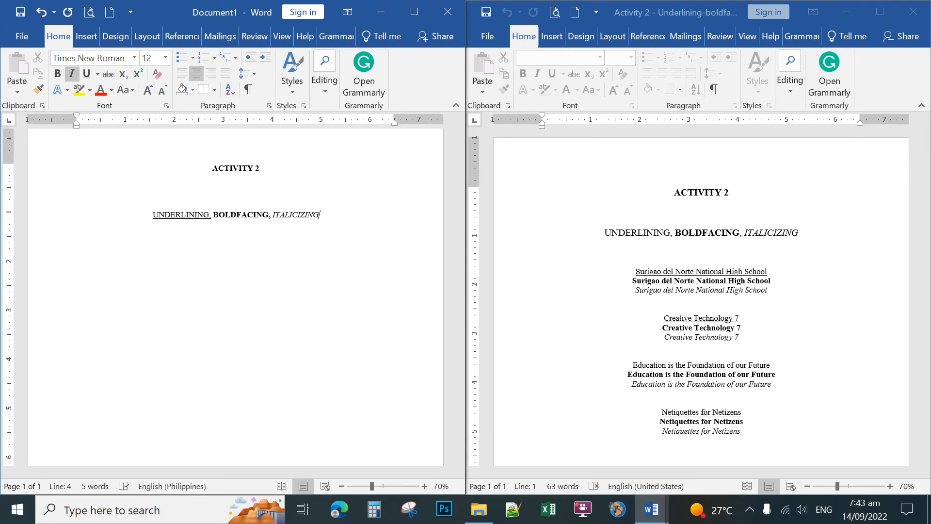
{"action": "key", "text": "Return"}
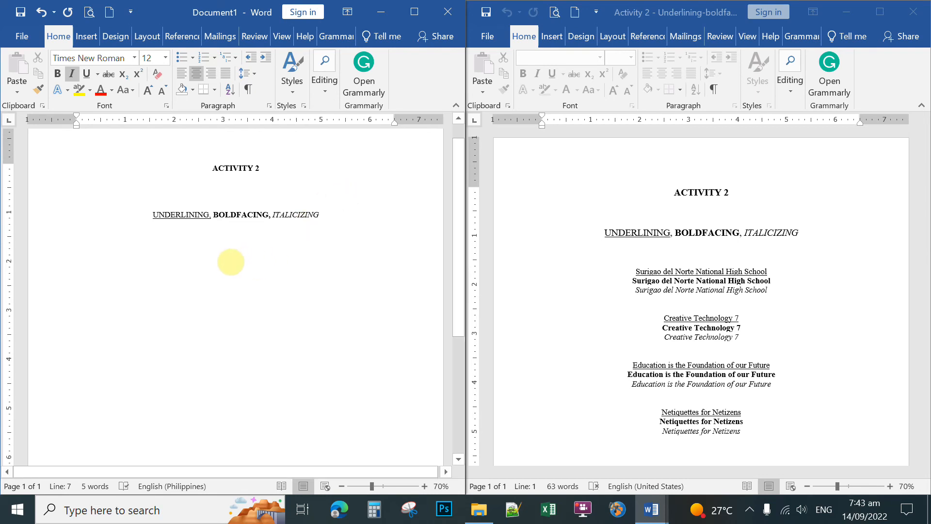
Enter "Surigao del Norte National High School" underlined and without italics on line 7, and start a new line
{"action": "left_click", "coordinate": [112, 112]}
{"action": "key", "text": "ctrl+i"}
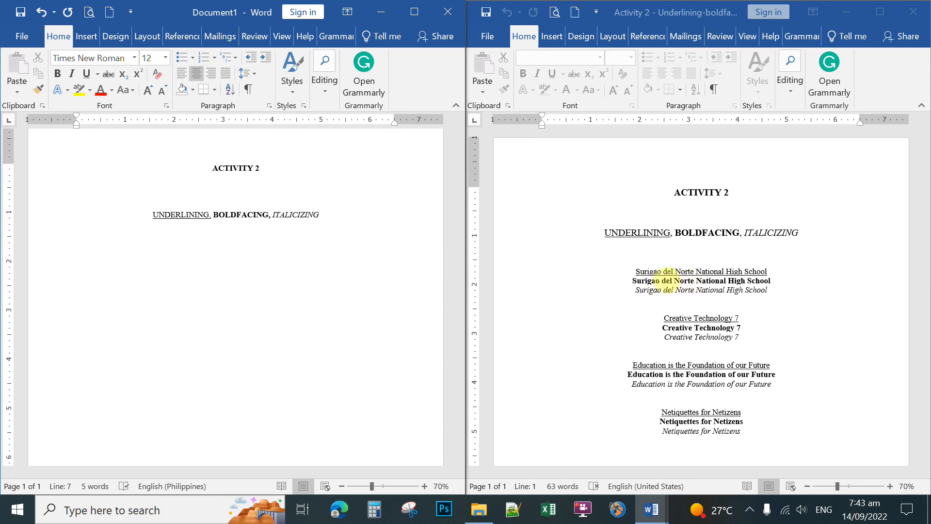
{"action": "key", "text": "ctrl+u"}
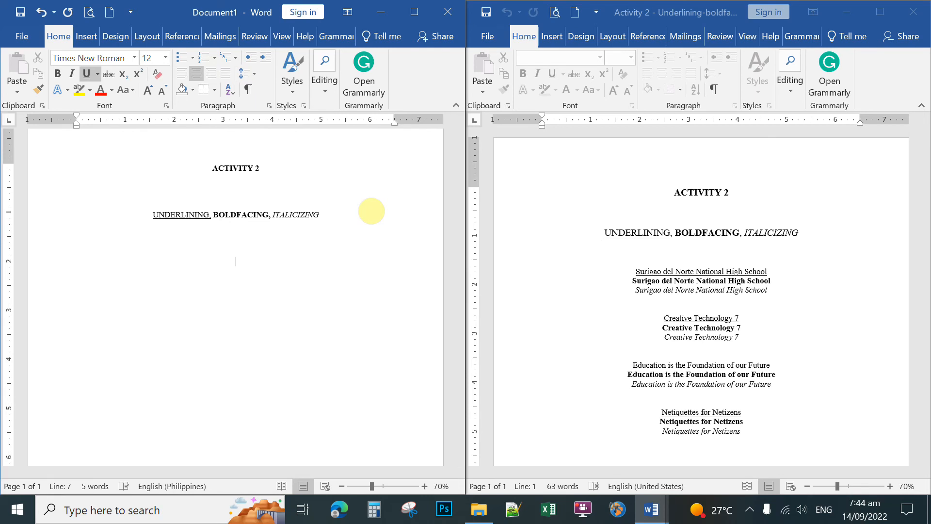
{"action": "type", "text": "Surigao "}
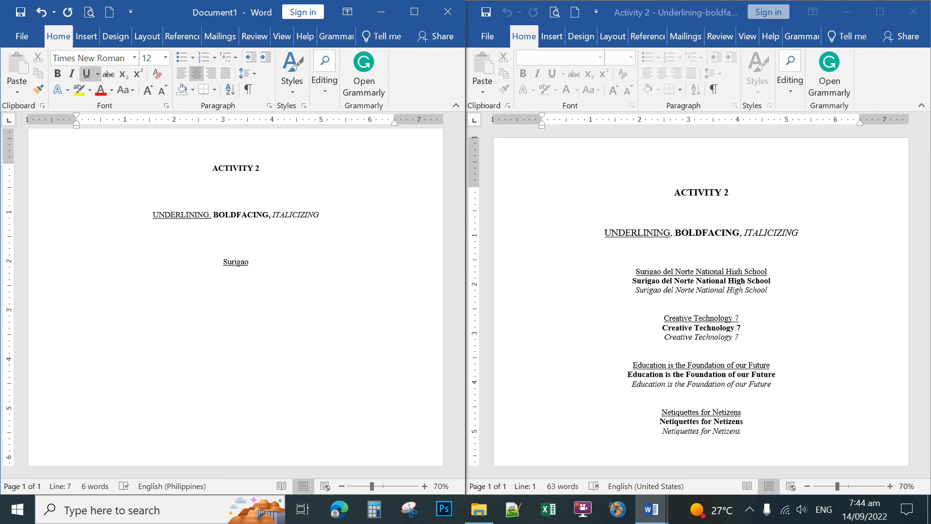
{"action": "type", "text": "del Norte National"}
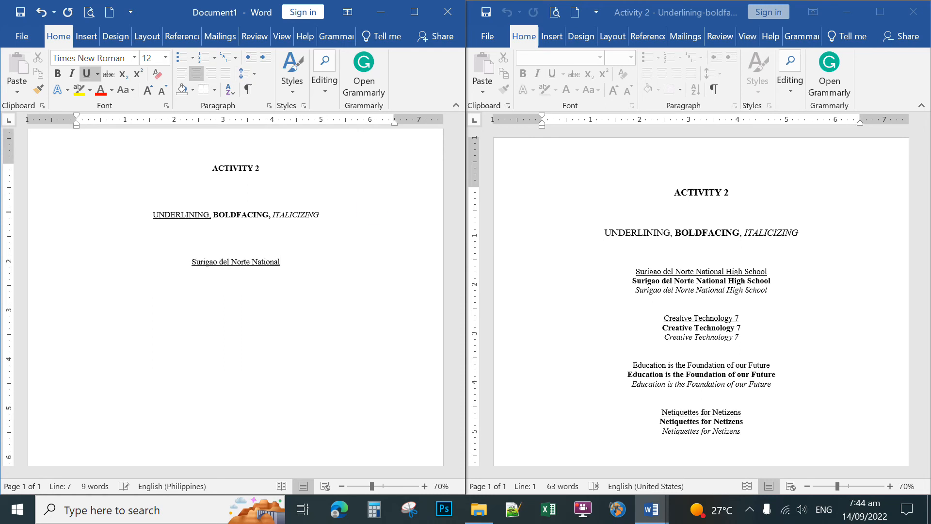
{"action": "type", "text": " High Sc"}
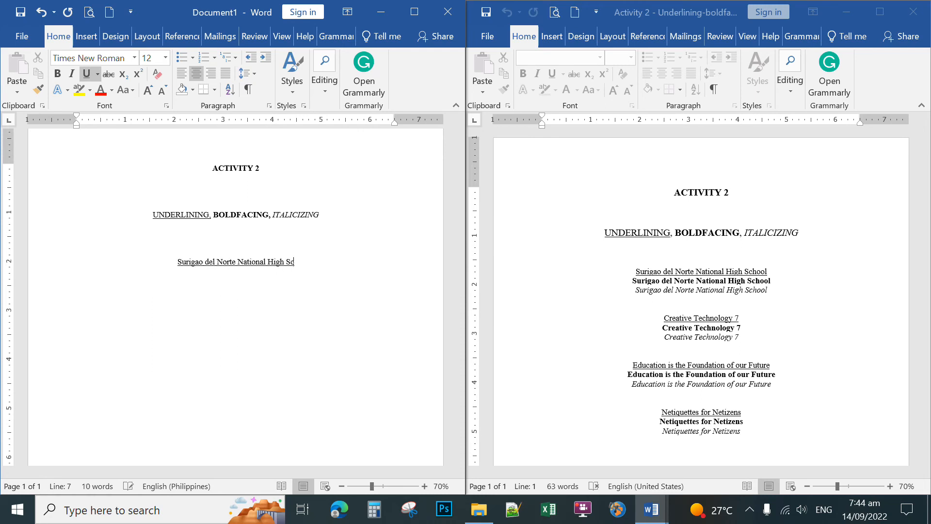
{"action": "type", "text": "hool"}
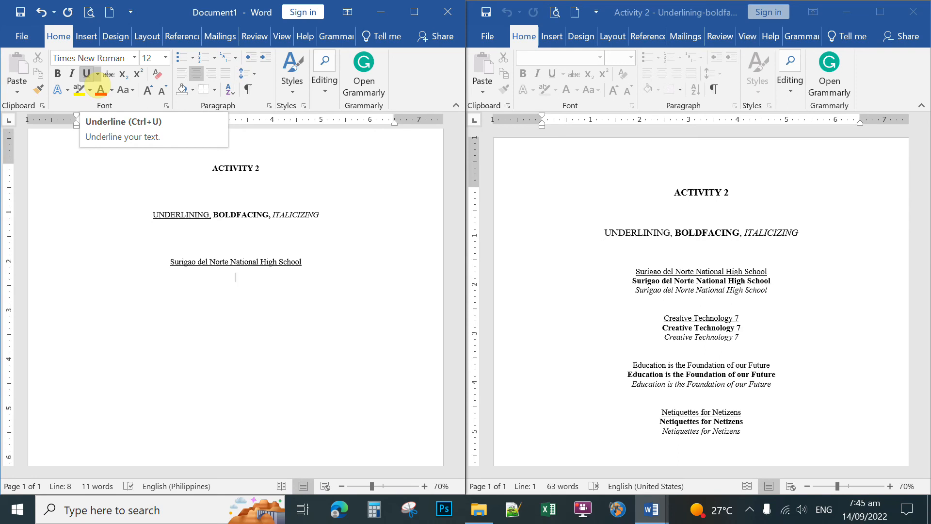
Enter "Surigao del Norte National High School" in bold without underlining on line 8, and start a new line
{"action": "left_click", "coordinate": [87, 74]}
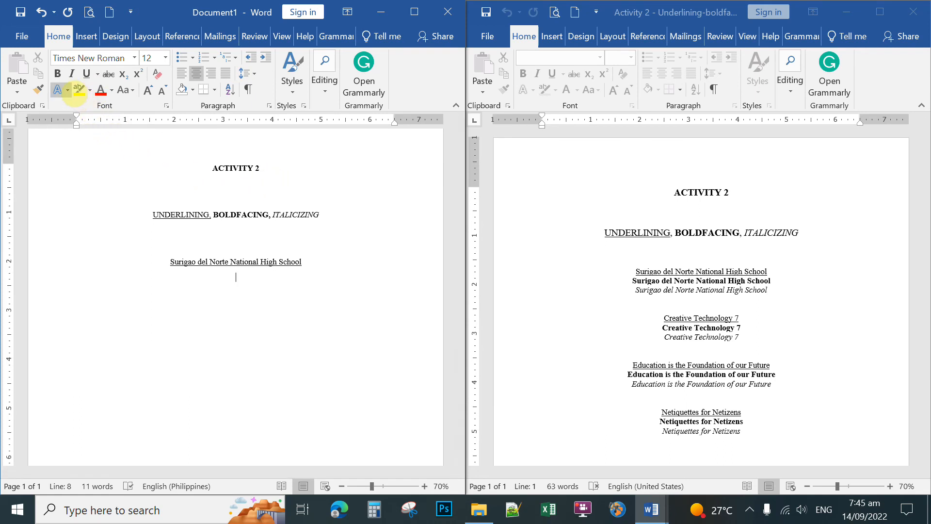
{"action": "key", "text": "ctrl+b"}
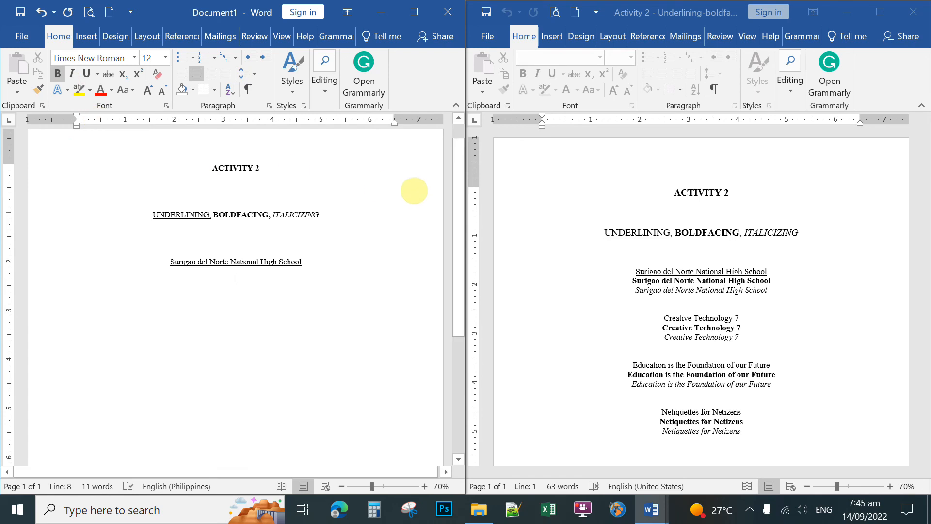
{"action": "type", "text": "Suriga"}
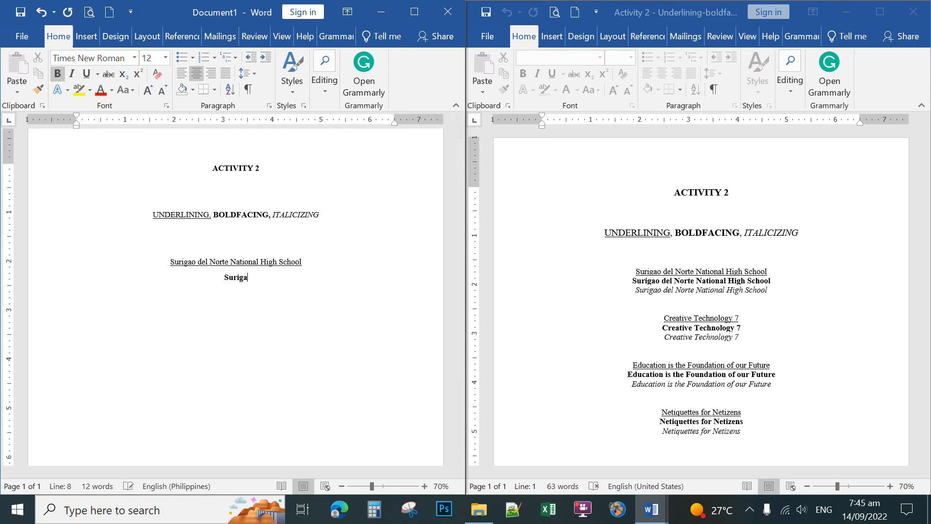
{"action": "type", "text": "o del Norte National High School"}
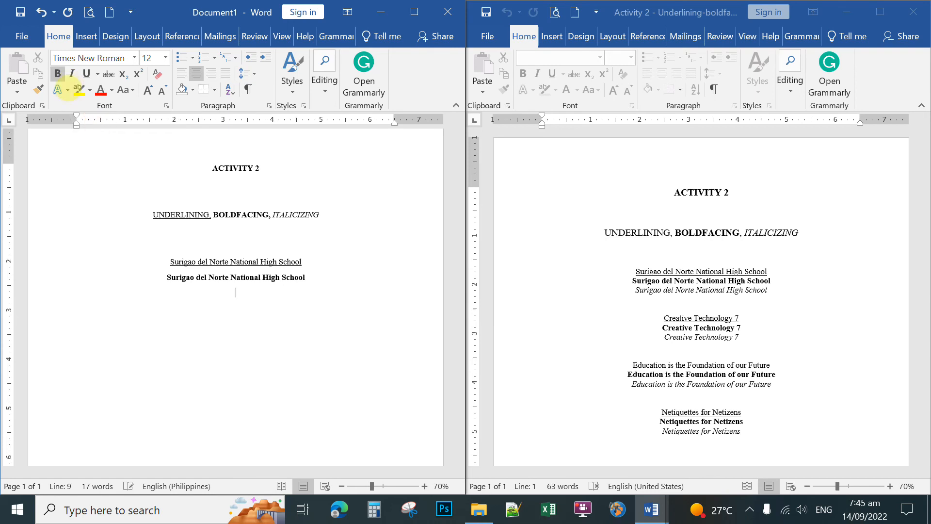
Enter "Surigal del Norte National High School" in non-bold italics on line 9, below the bold version
{"action": "left_click", "coordinate": [72, 73]}
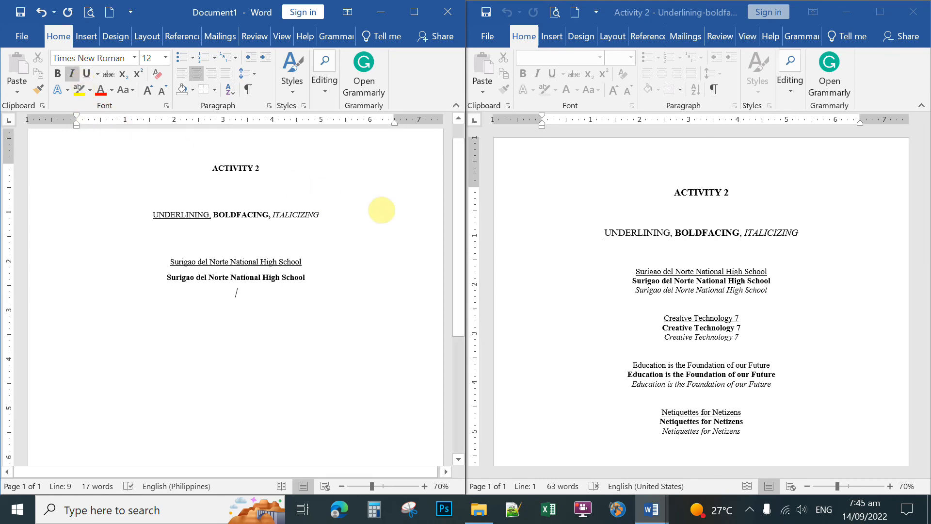
{"action": "type", "text": "Surigal"}
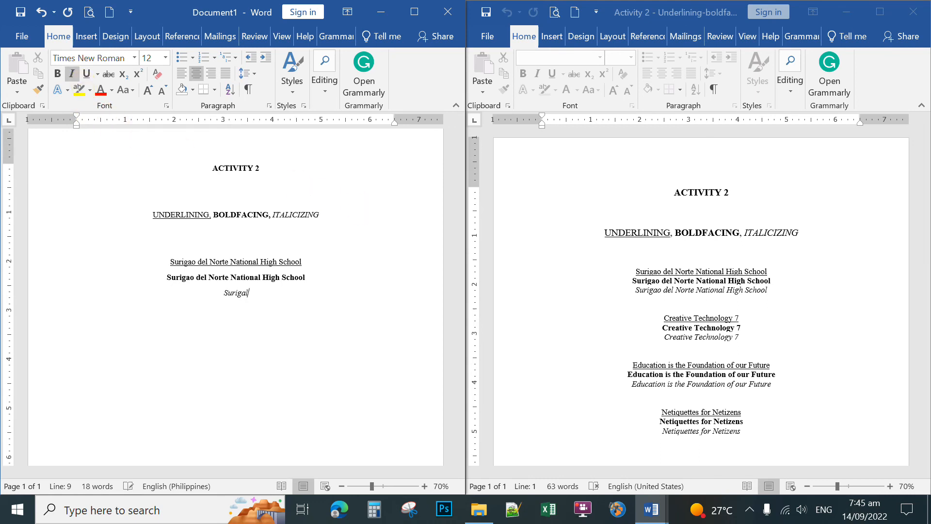
{"action": "type", "text": " del Norte Natio"}
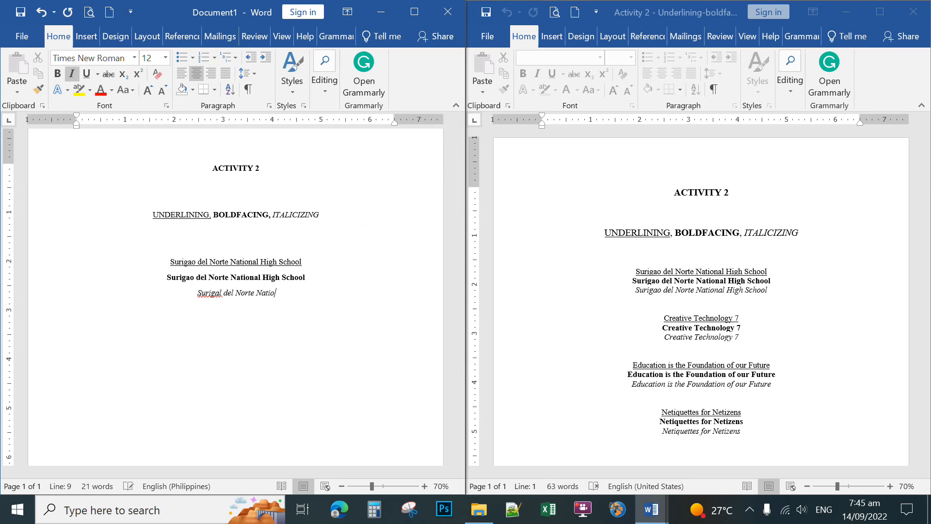
{"action": "type", "text": "nal High "}
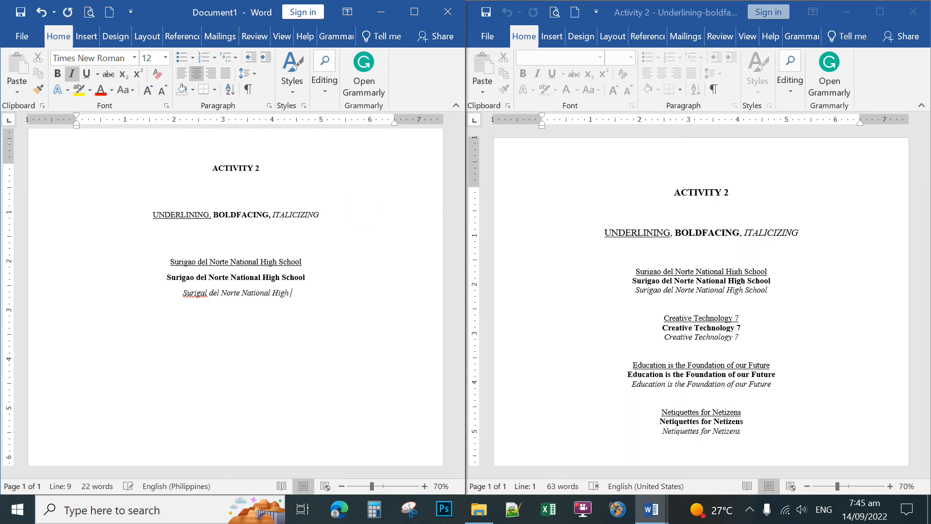
{"action": "type", "text": "School"}
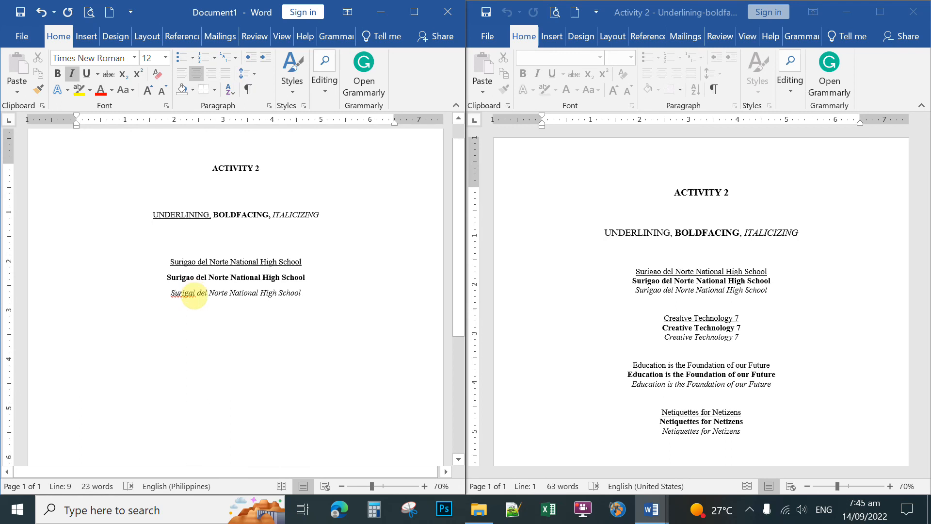
Correct the misspelled "Surigal" to "Surigao" in the italic school name on line 9
{"action": "left_click", "coordinate": [196, 293]}
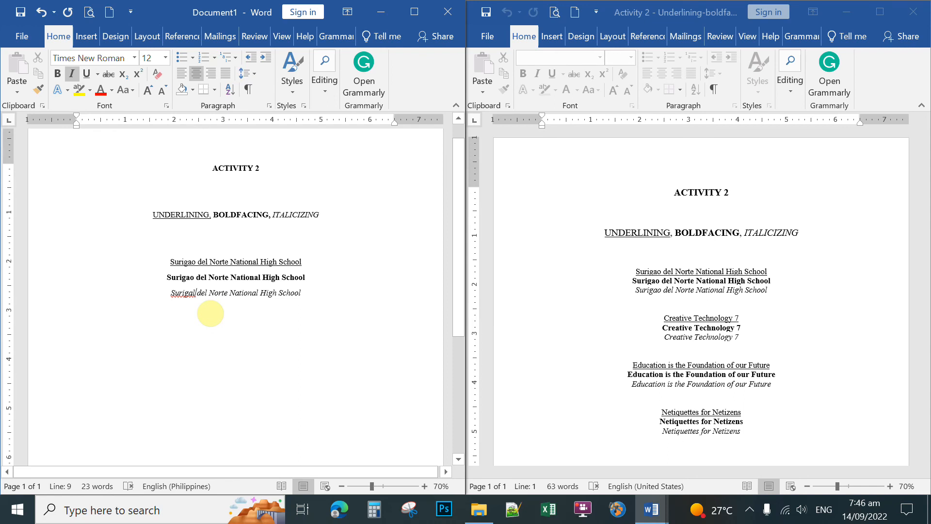
{"action": "key", "text": "BackSpace"}
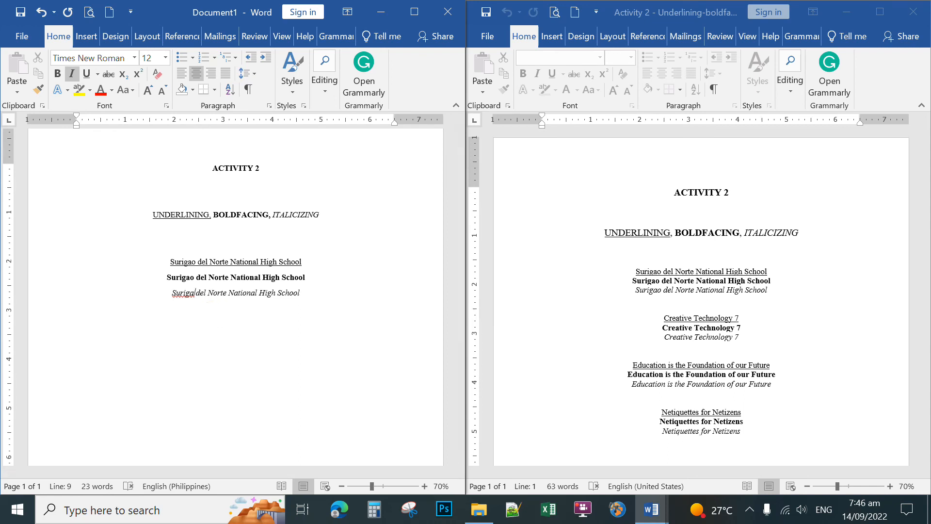
{"action": "type", "text": "o"}
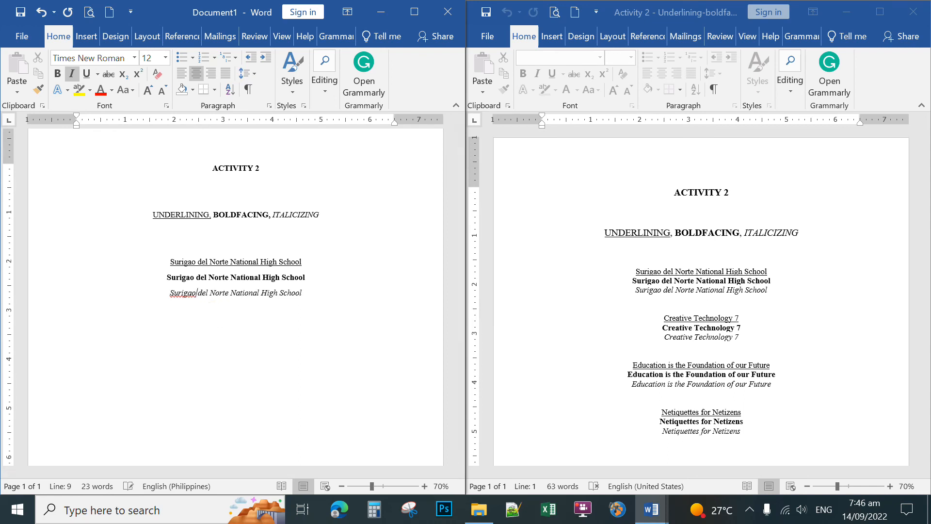
Enter "Creative Technology 7" underlined and without italics on line 12, and start a bold, non-underlined line below it
{"action": "left_click", "coordinate": [322, 294]}
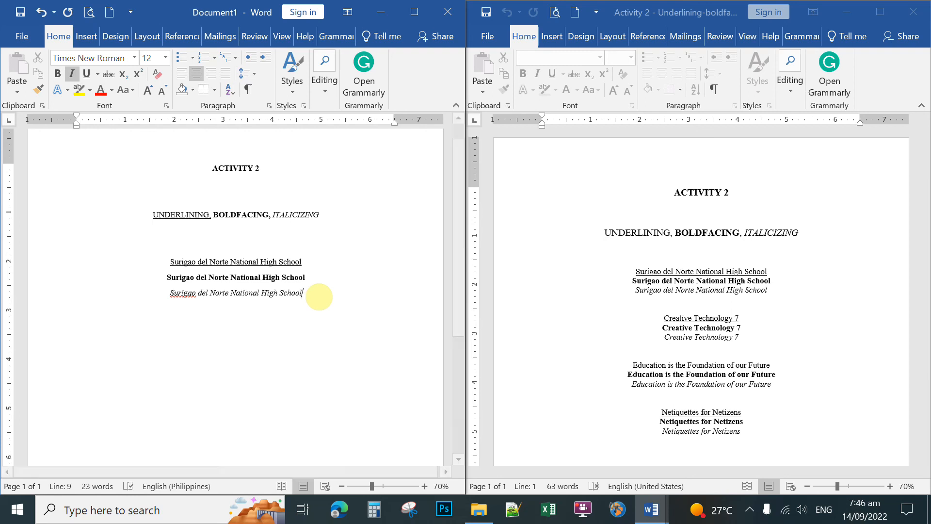
{"action": "key", "text": "Return"}
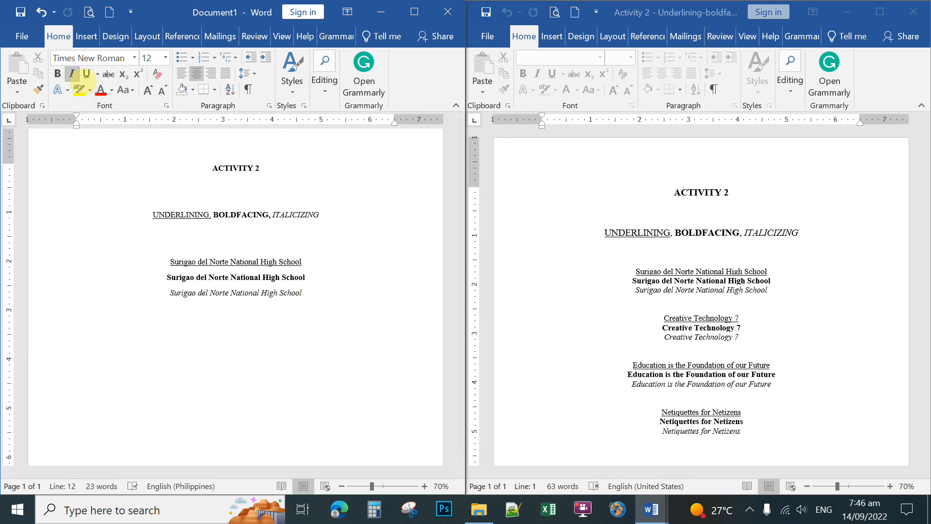
{"action": "left_click", "coordinate": [75, 79]}
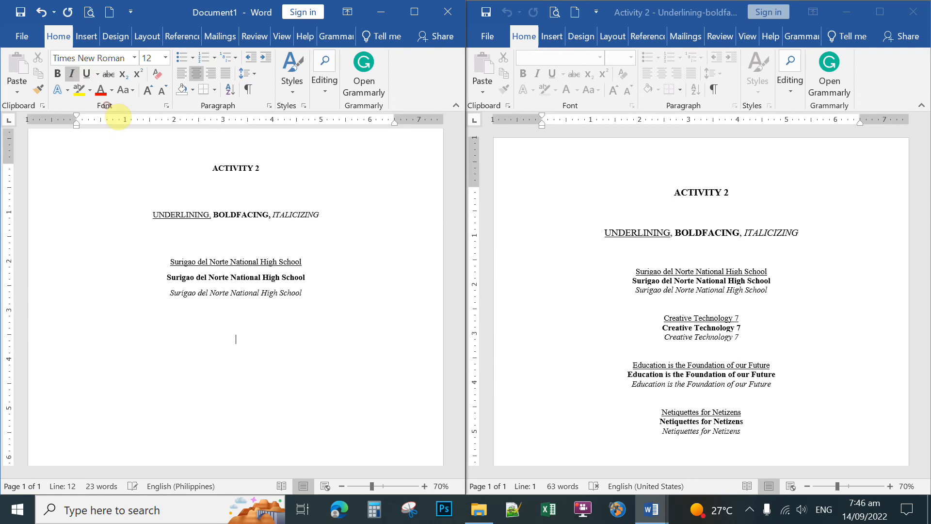
{"action": "left_click", "coordinate": [87, 73]}
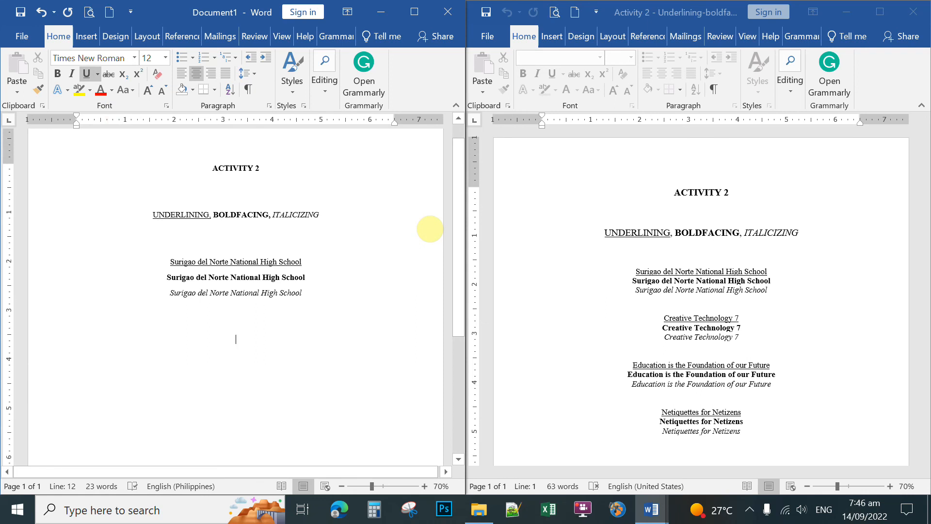
{"action": "type", "text": "Crea"}
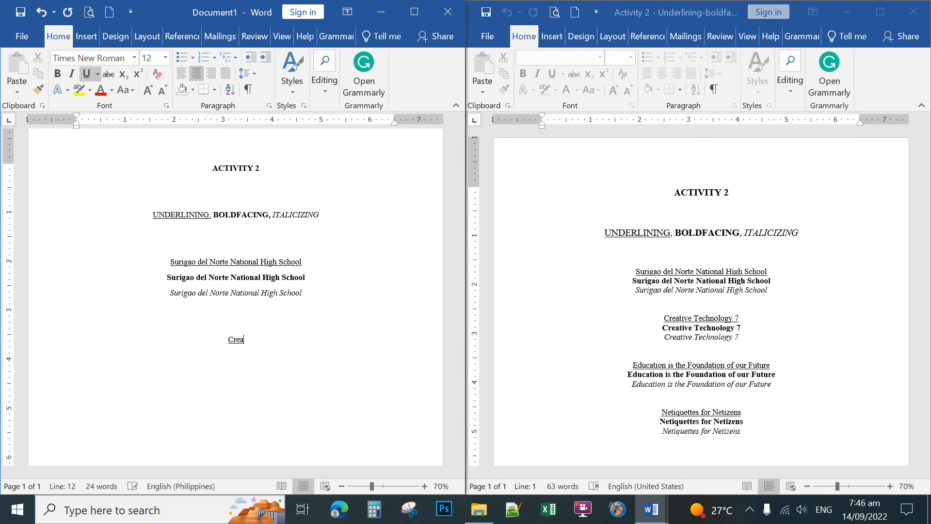
{"action": "type", "text": "tive Technology 7"}
{"action": "key", "text": "Return"}
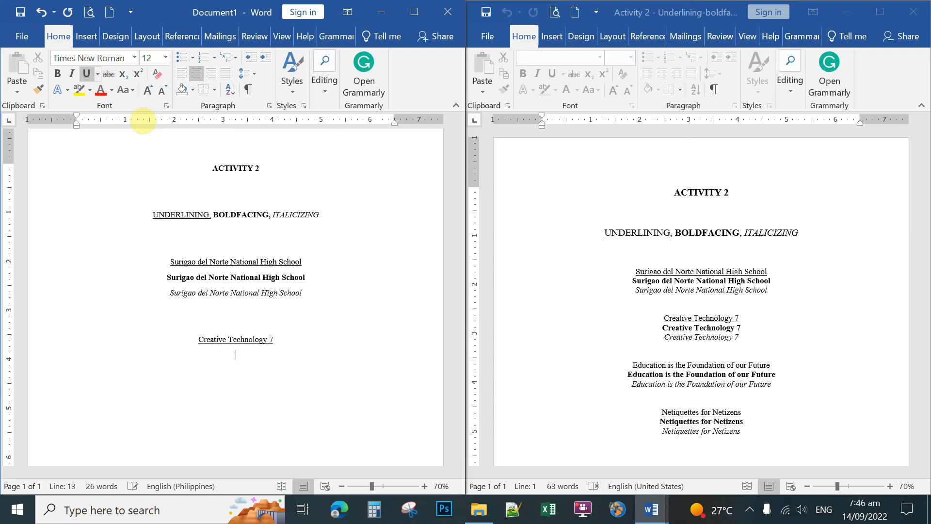
{"action": "left_click", "coordinate": [86, 73]}
{"action": "left_click", "coordinate": [57, 73]}
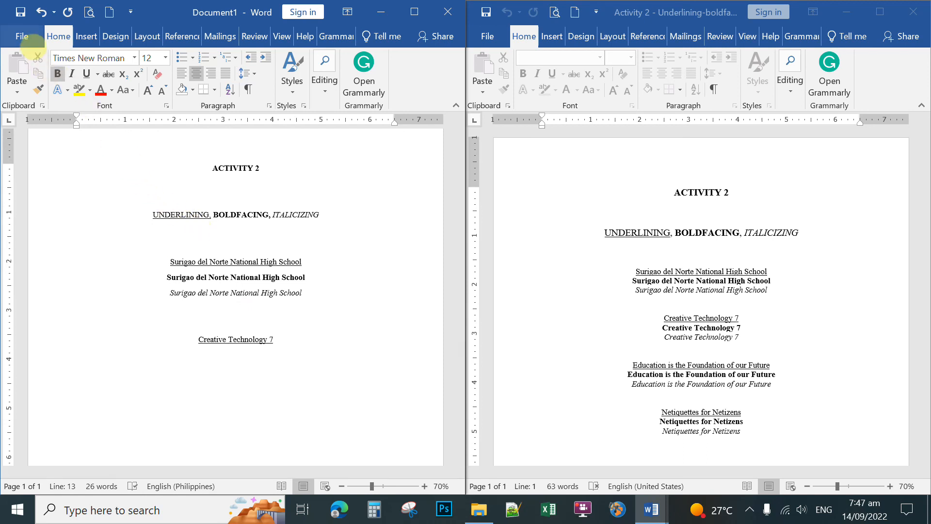
Save the new document in the Documents folder as "lastname firstname 7-Galileo ACTIVITY 2" in Word Document format
{"action": "left_click", "coordinate": [31, 46]}
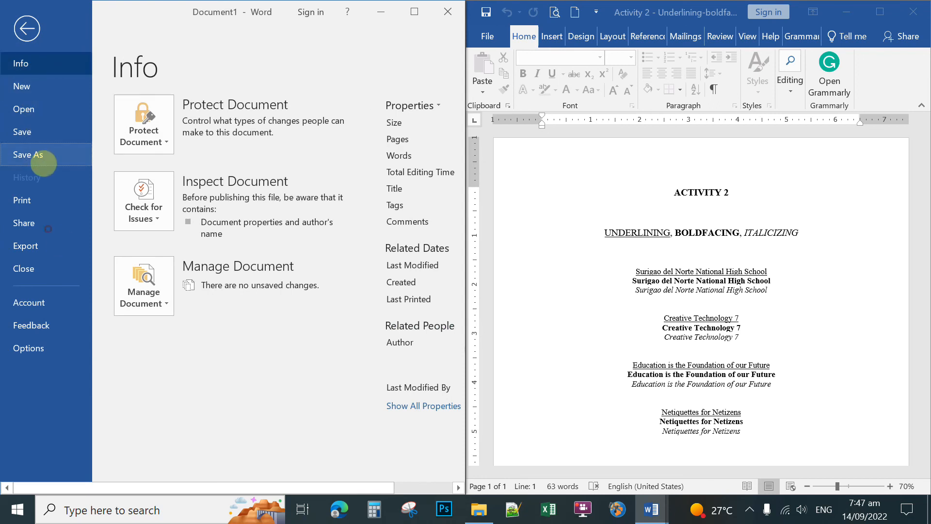
{"action": "left_click", "coordinate": [39, 155]}
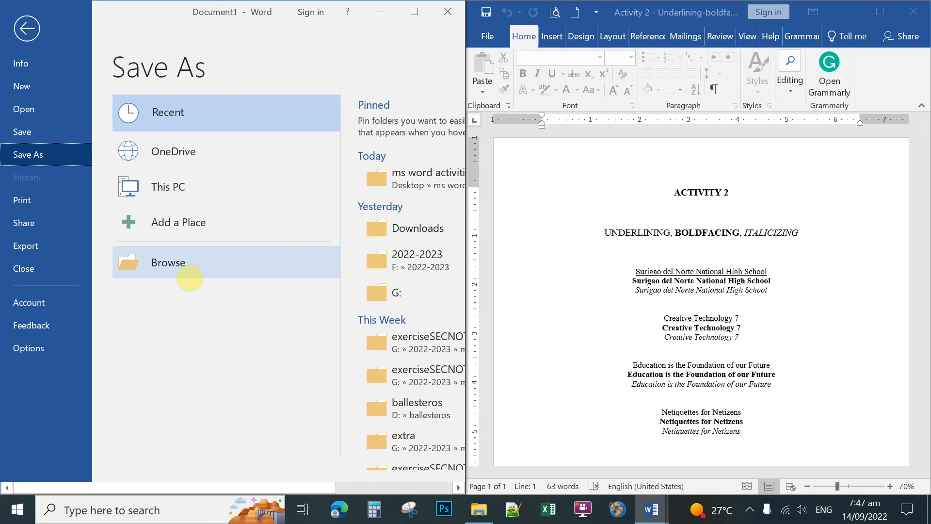
{"action": "left_click", "coordinate": [189, 276]}
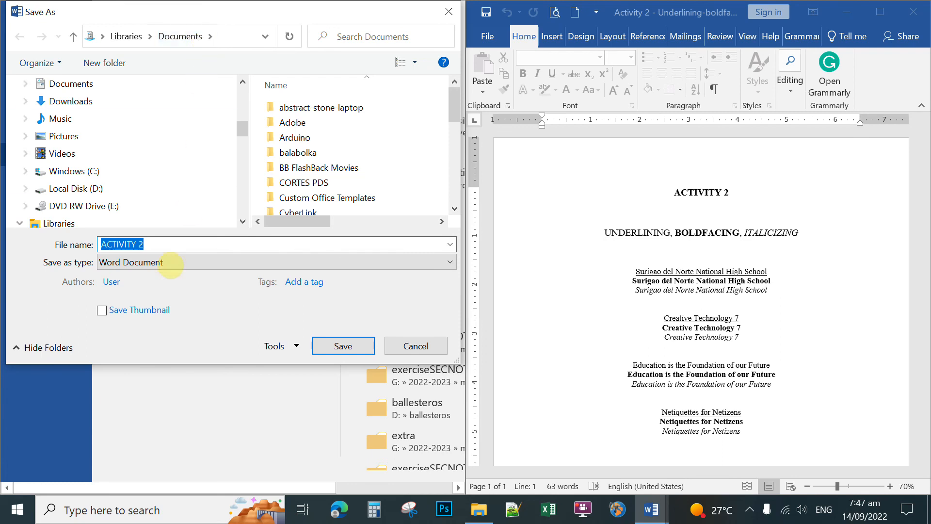
{"action": "key", "text": "Home"}
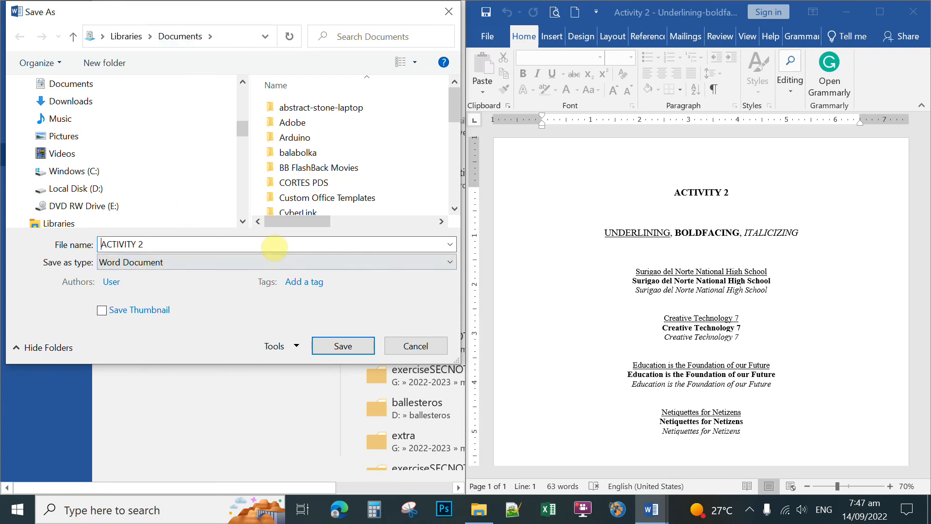
{"action": "type", "text": "lastname"}
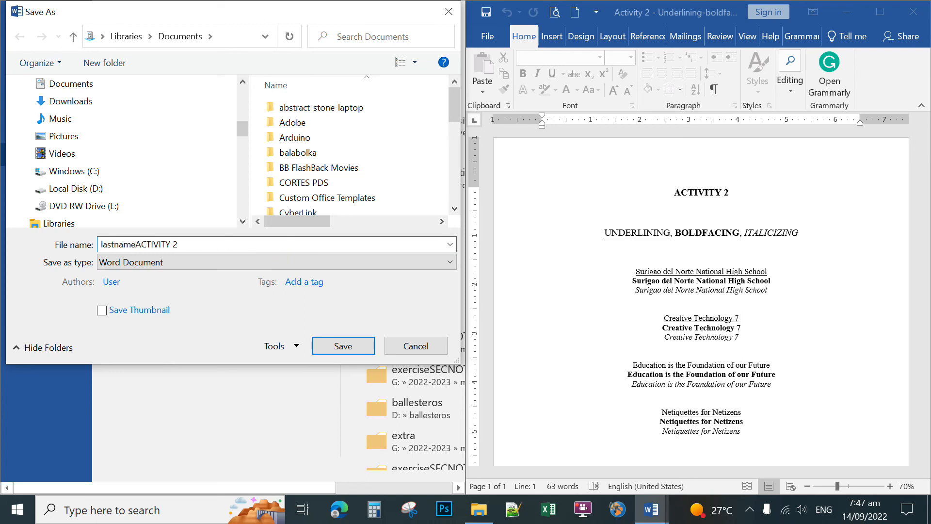
{"action": "type", "text": " firstname 7-"}
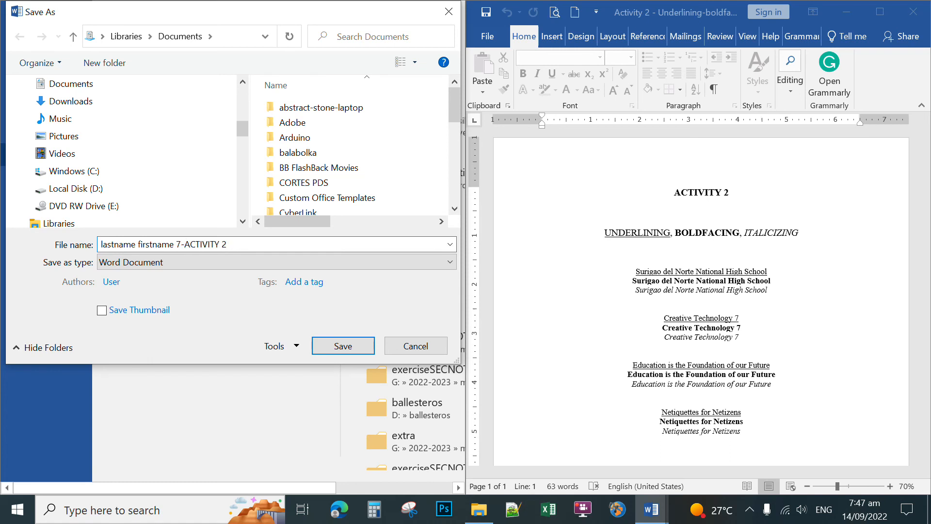
{"action": "type", "text": "Galileo"}
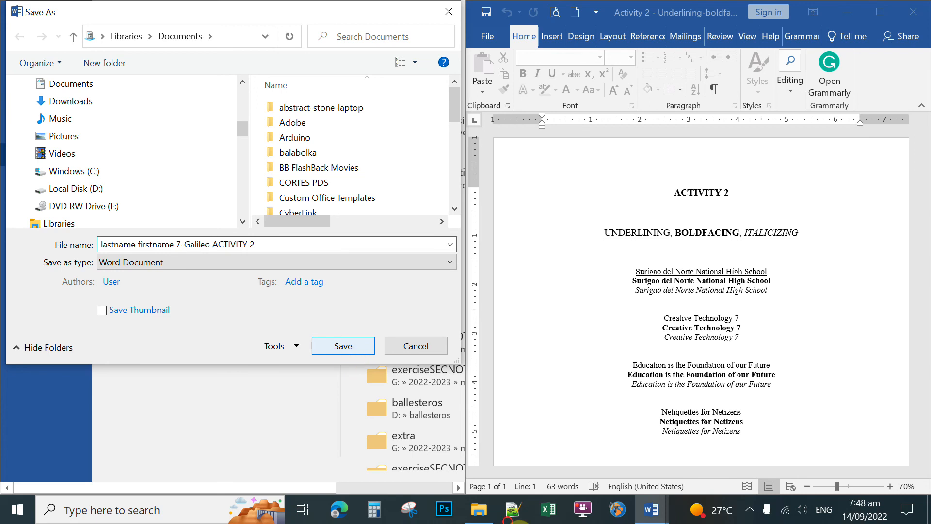
{"action": "left_click", "coordinate": [345, 352]}
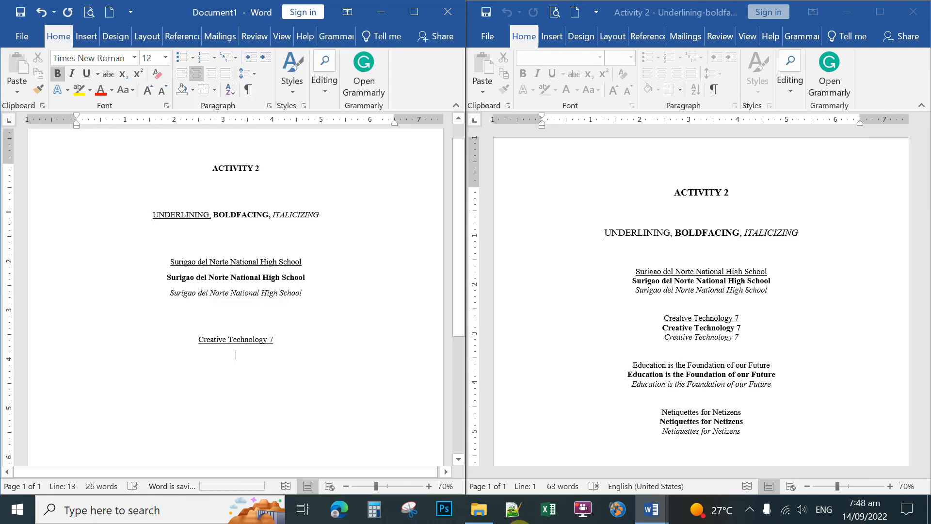